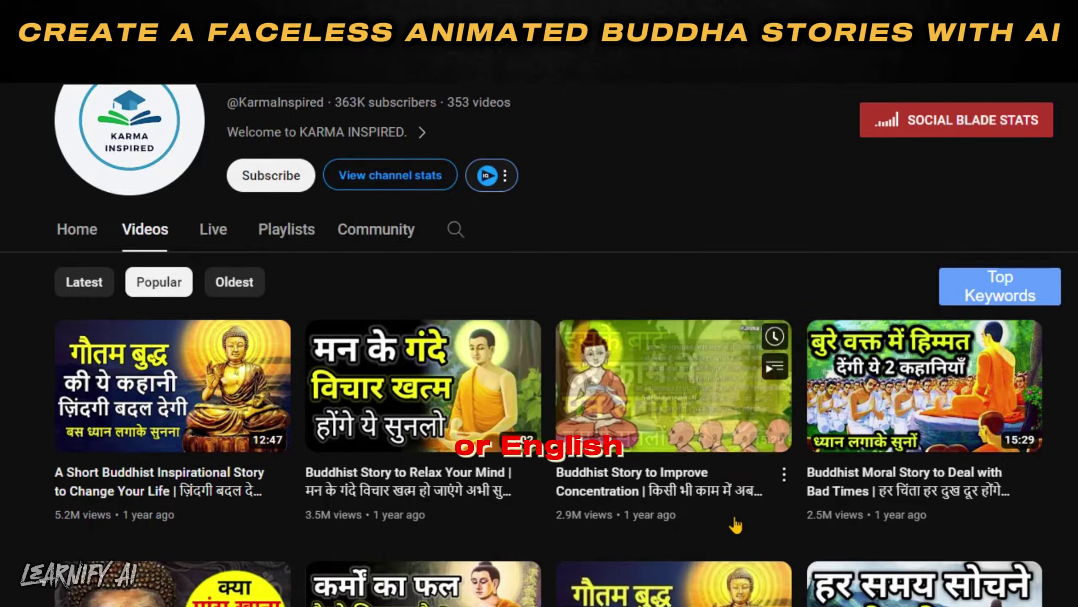
# Examine the popular videos of Buddhist story channels on YouTube and the channels' estimated earnings on Social Blade.
pyautogui.scroll(-5, 737, 519)
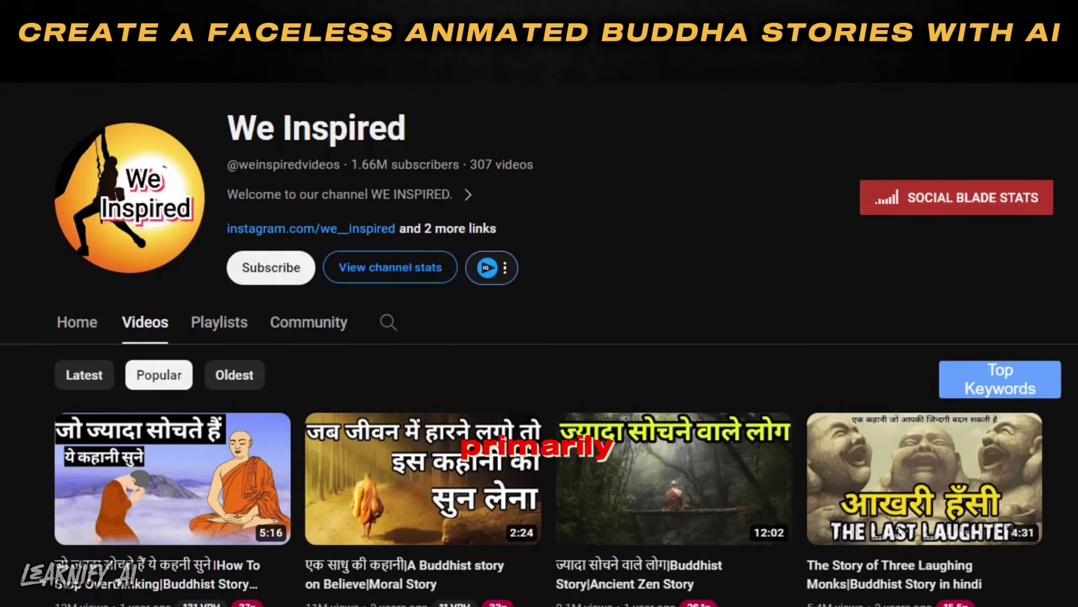
pyautogui.scroll(-5, 623, 243)
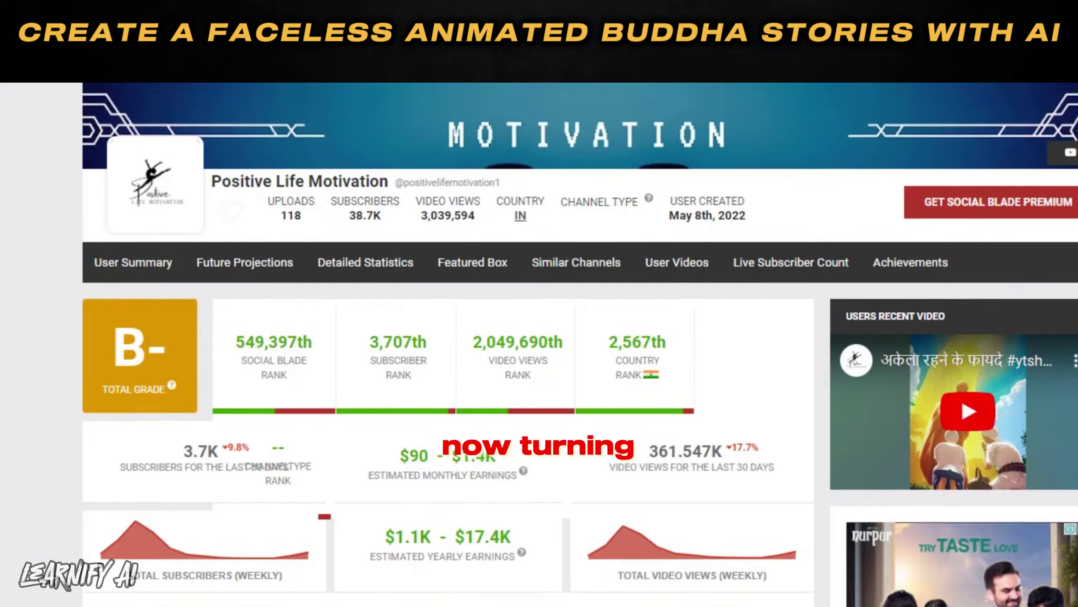
pyautogui.scroll(-1, 729, 331)
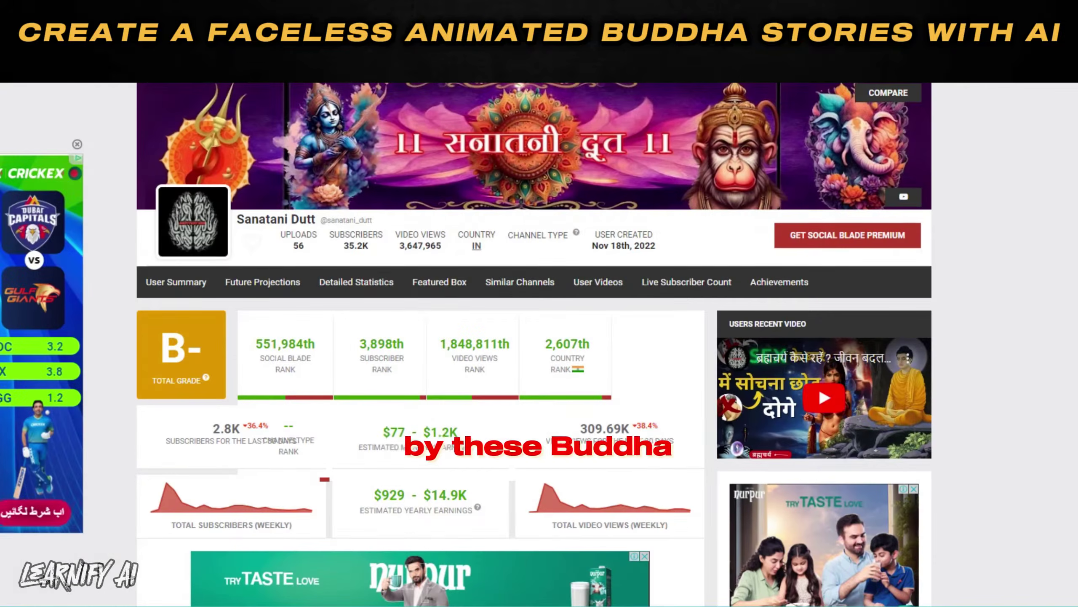
pyautogui.scroll(-1, 387, 440)
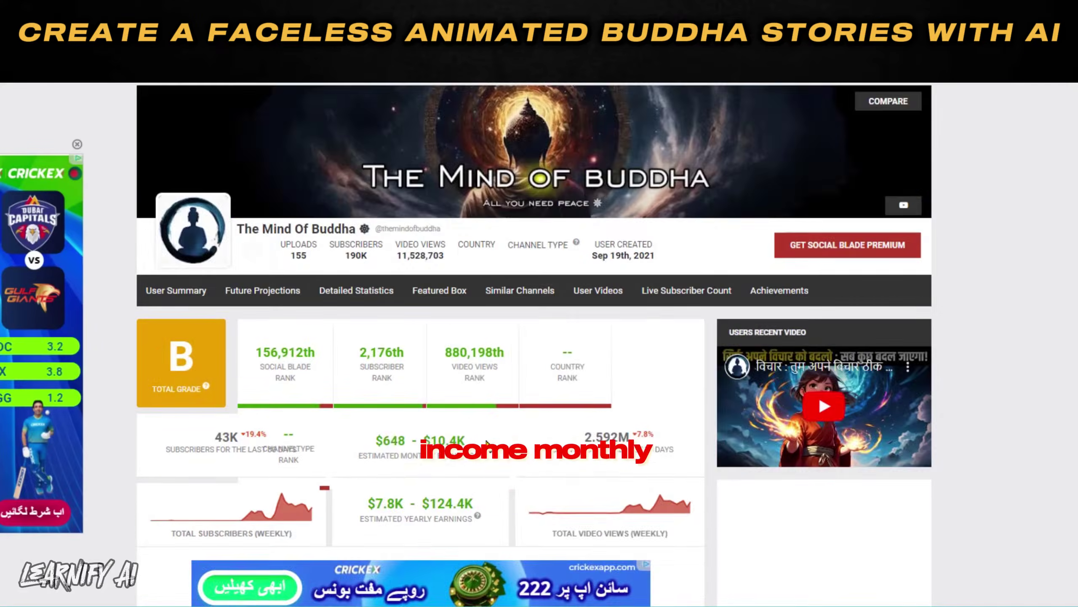
pyautogui.scroll(-4, 527, 340)
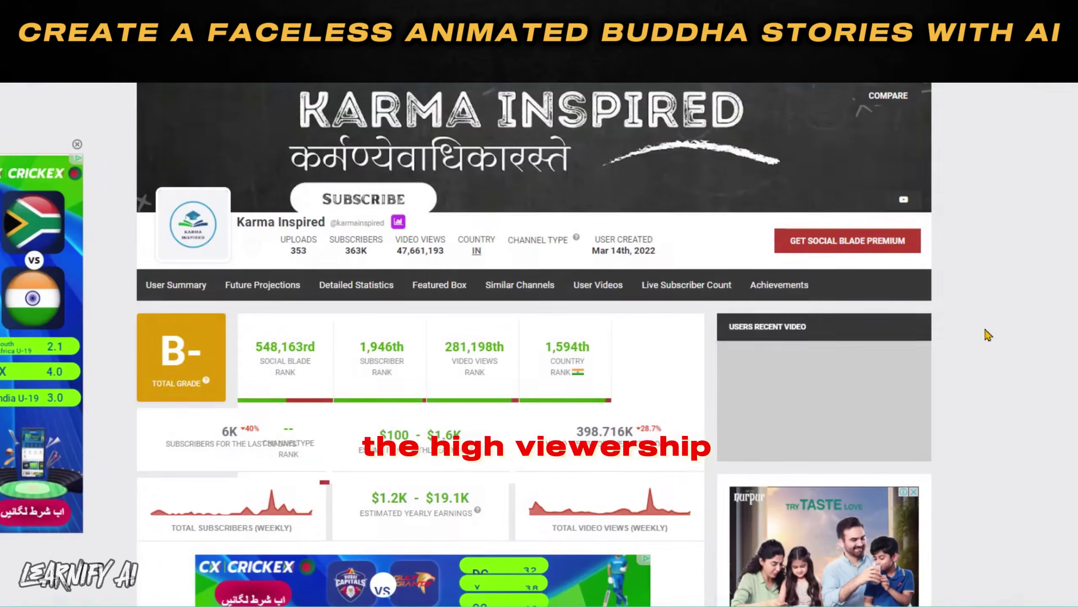
pyautogui.scroll(-2, 441, 424)
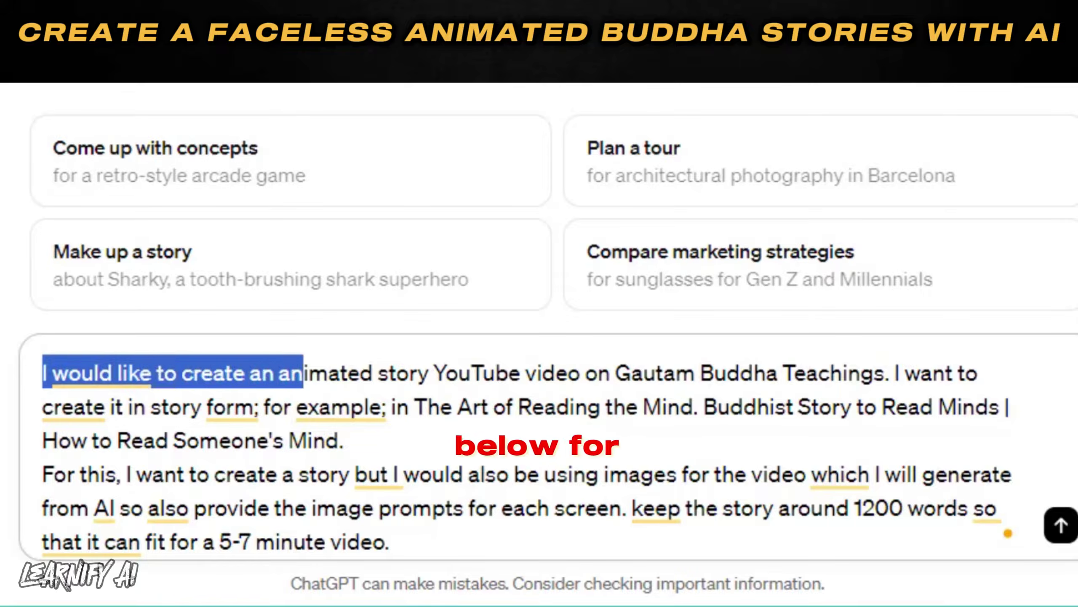
# Submit the ChatGPT prompt requesting an animated Gautam Buddha Teachings story of around 1200 words with image prompts for each screen.
pyautogui.moveTo(428, 373); pyautogui.dragTo(526, 373)
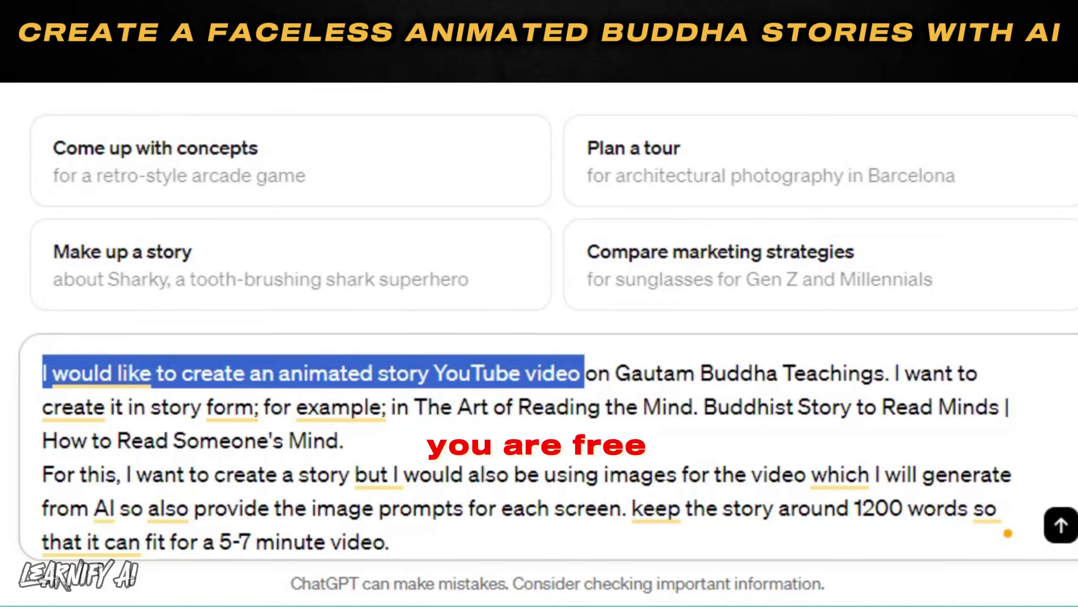
pyautogui.moveTo(663, 373); pyautogui.dragTo(753, 373)
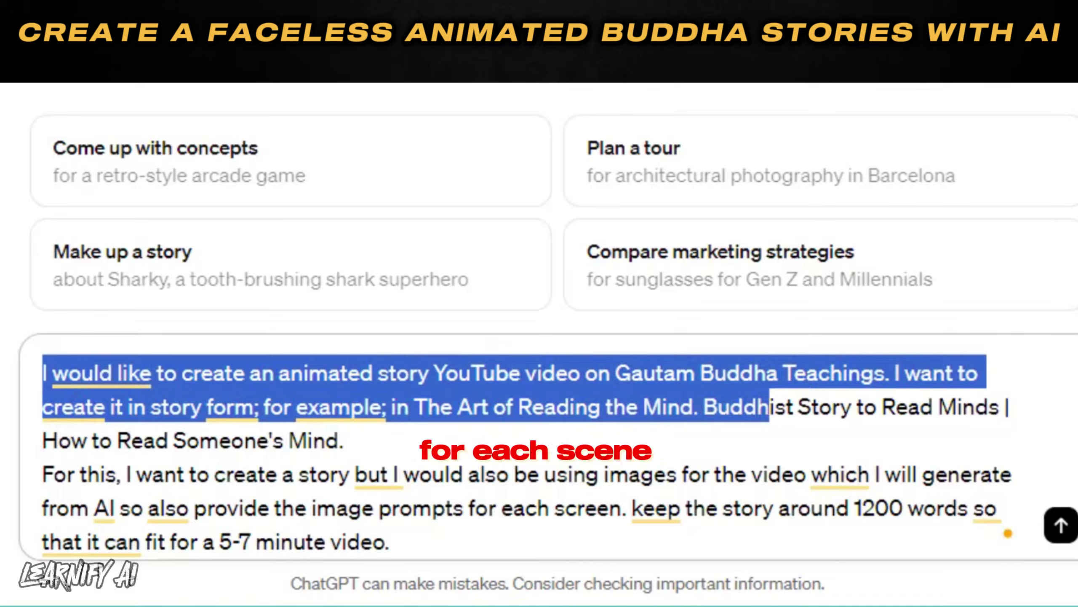
pyautogui.moveTo(881, 407); pyautogui.dragTo(975, 407)
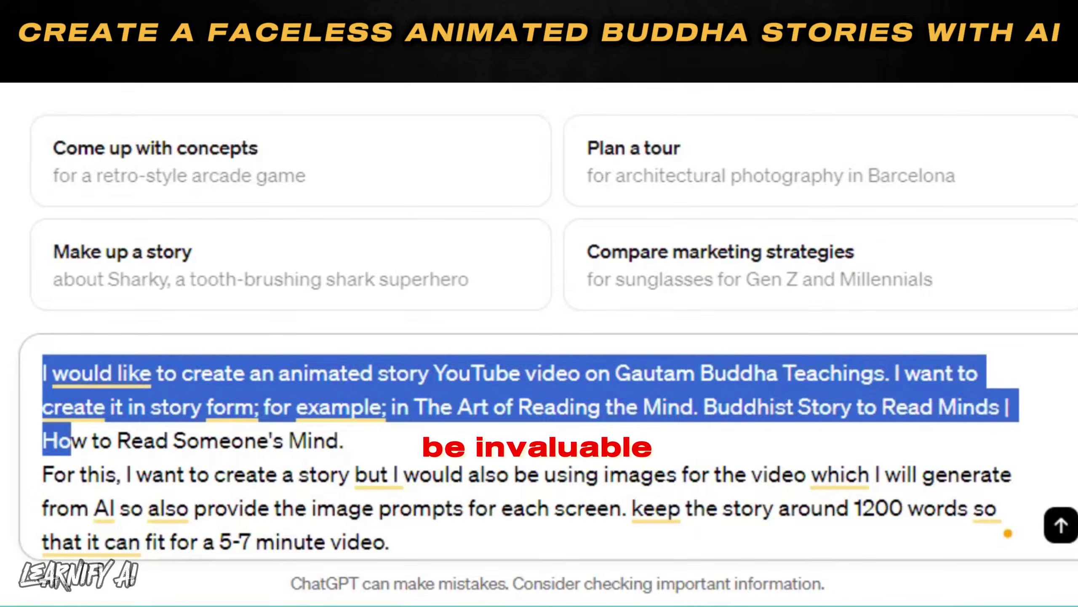
pyautogui.moveTo(143, 441); pyautogui.dragTo(231, 441)
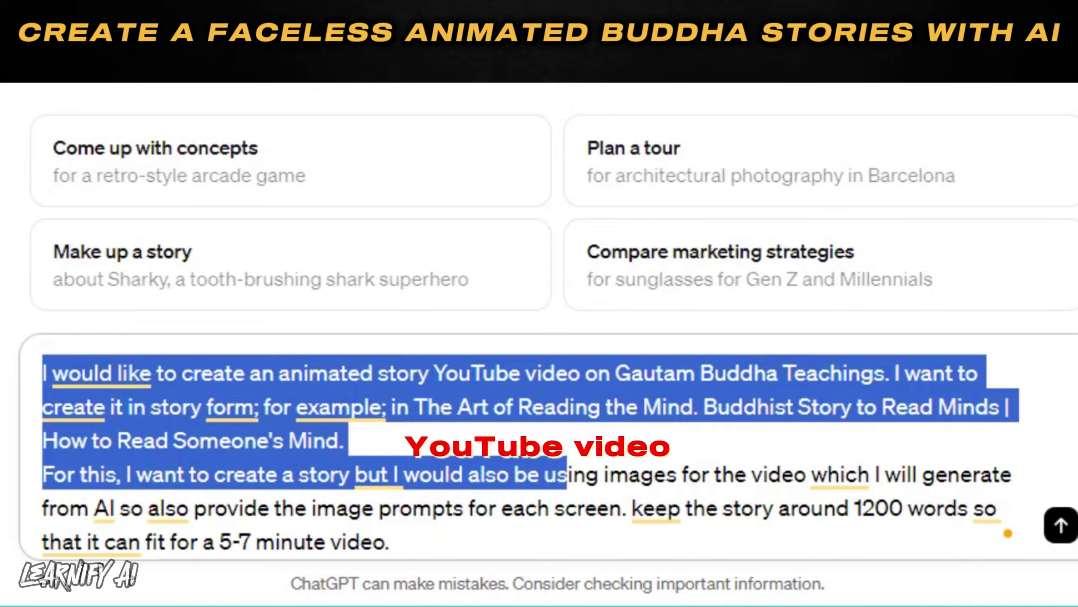
pyautogui.moveTo(714, 474); pyautogui.dragTo(845, 474)
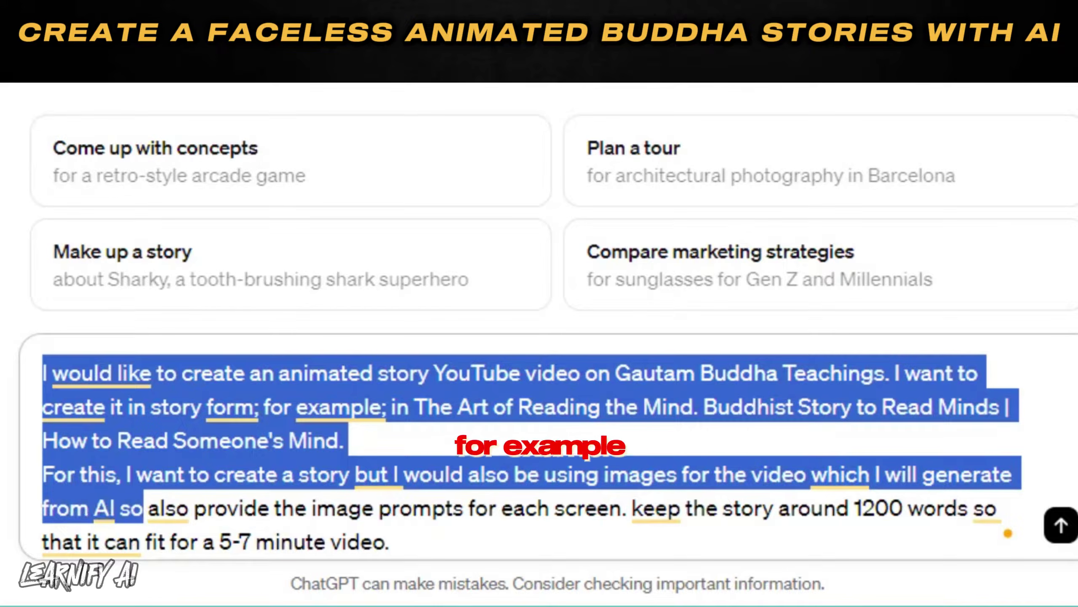
pyautogui.moveTo(317, 508); pyautogui.dragTo(412, 508)
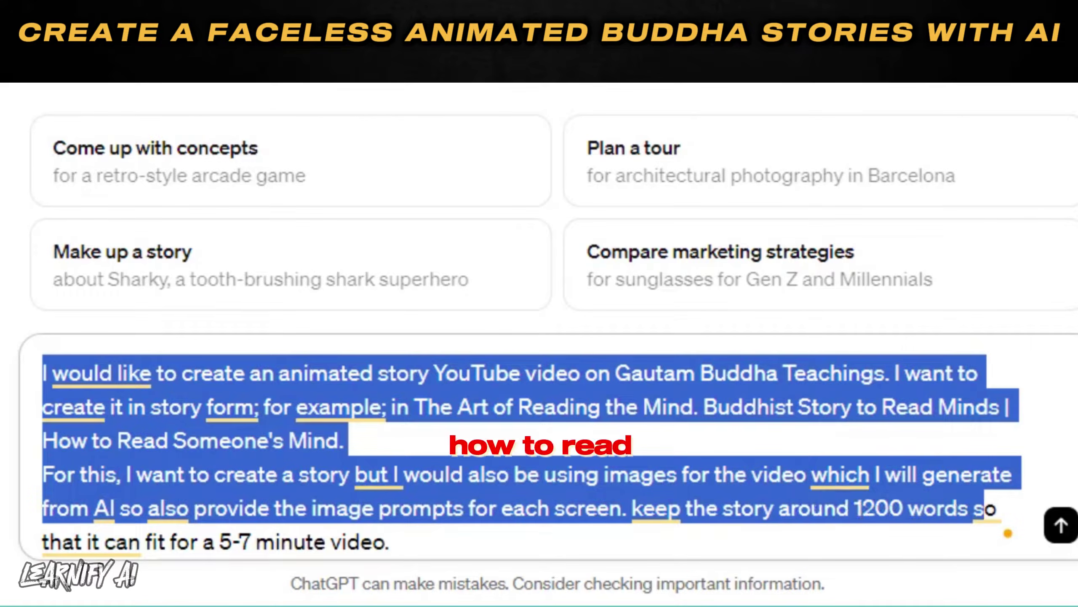
pyautogui.moveTo(201, 542); pyautogui.dragTo(275, 541)
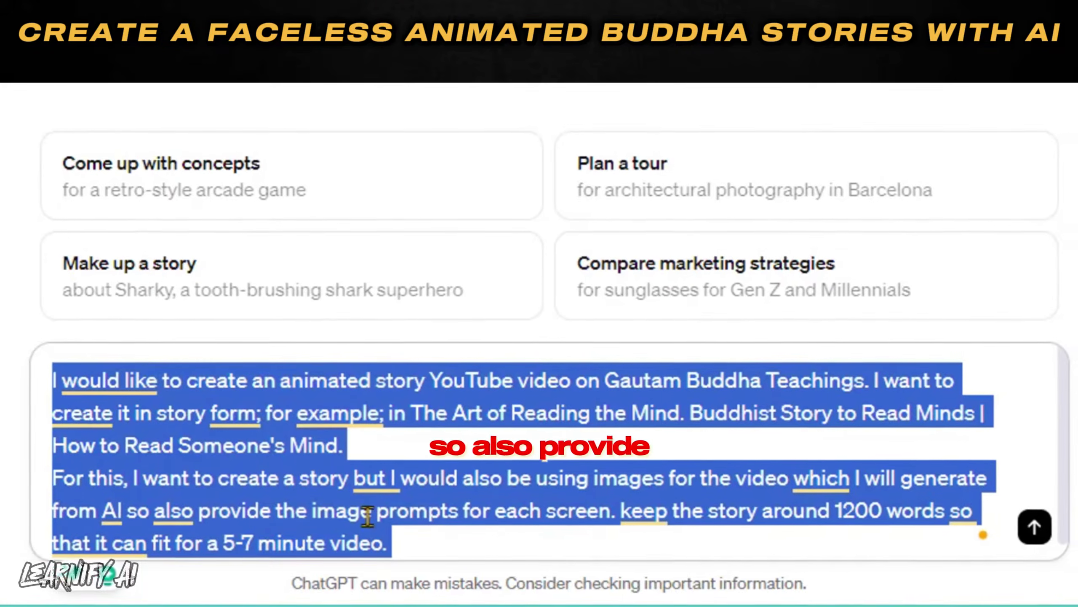
pyautogui.click(401, 545)
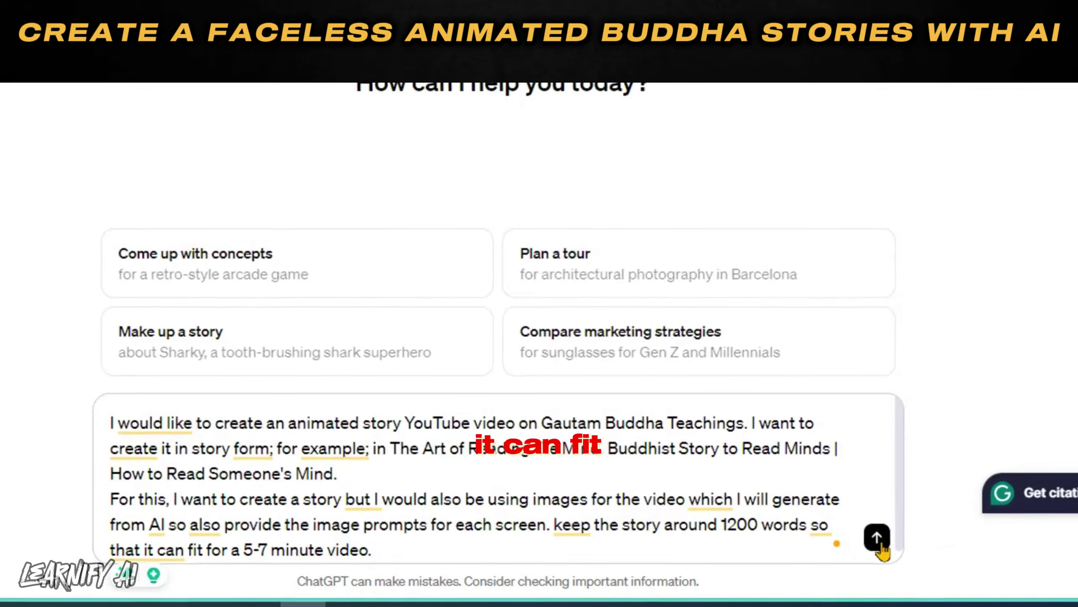
pyautogui.click(916, 535)
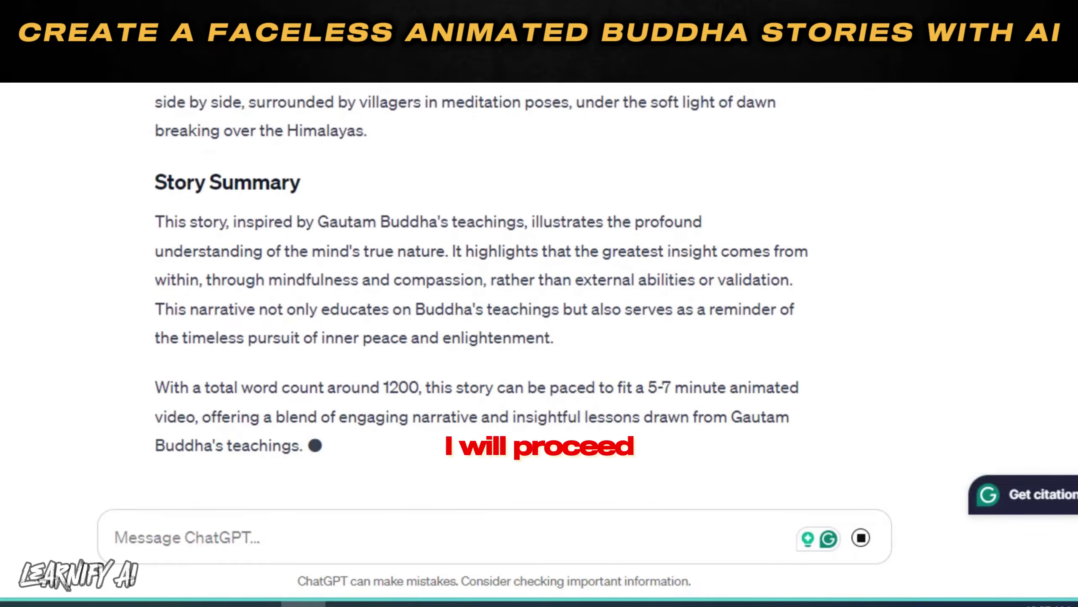
# Copy the generated story outline "The Art of Reading the Mind" with its image prompts into a blank Google Docs document.
pyautogui.scroll(15, 192, 354)
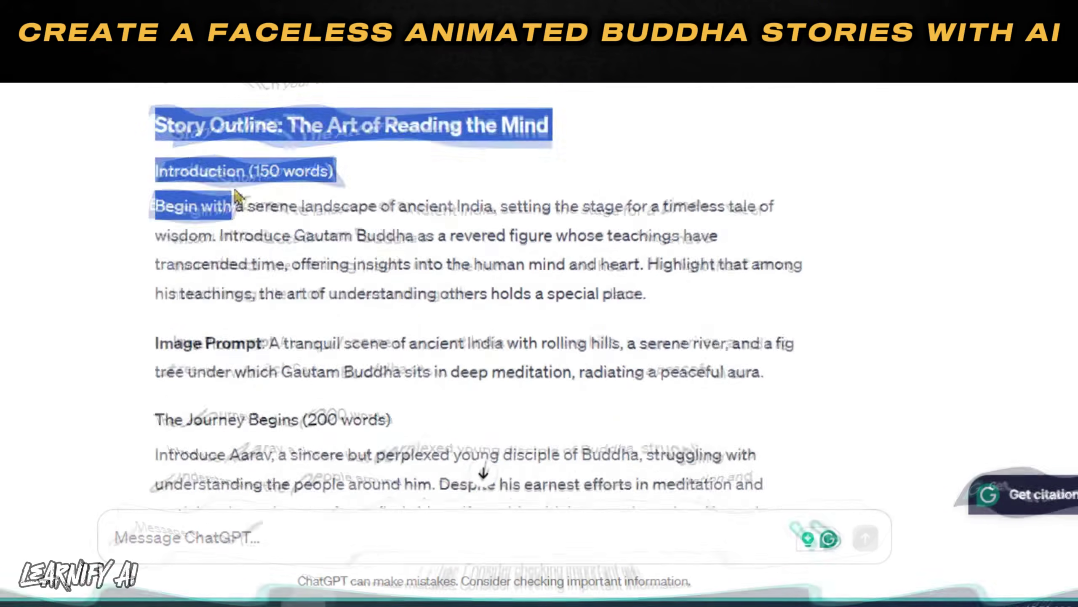
pyautogui.moveTo(236, 196); pyautogui.dragTo(441, 145)
pyautogui.hotkey('ctrl', 'c')
pyautogui.scroll(5, 440, 145)
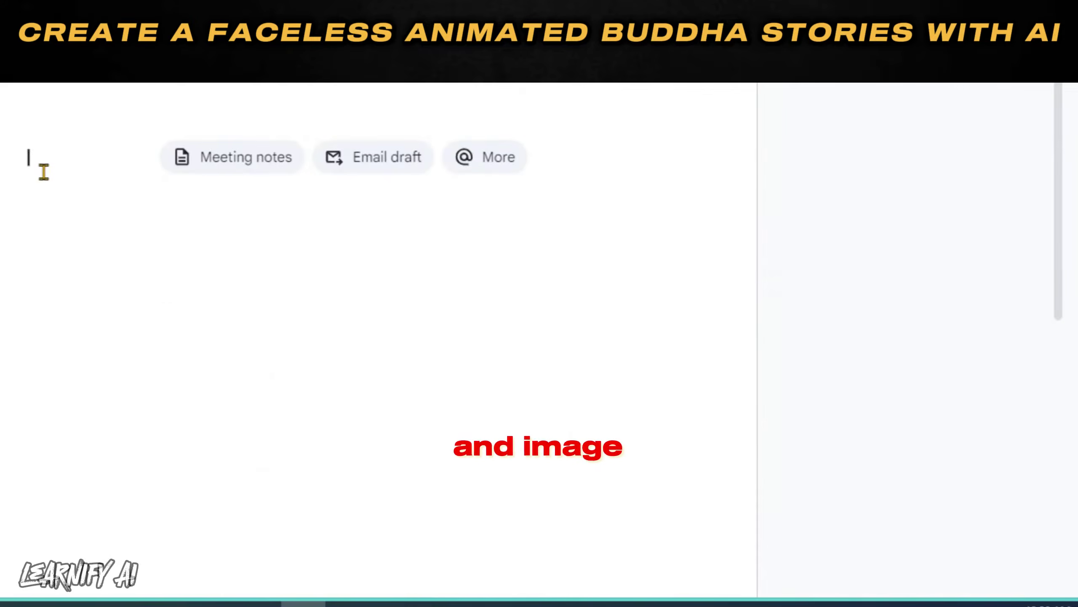
pyautogui.hotkey('ctrl', 'v')
pyautogui.scroll(5, 46, 251)
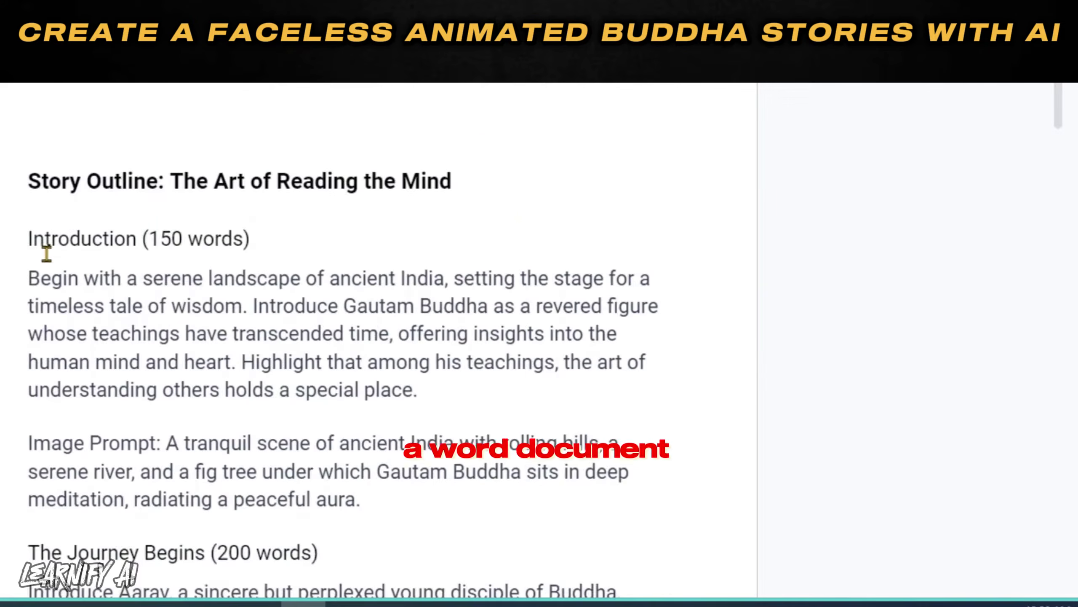
# Copy the story script into Google Translate and review its English-to-Hindi translation.
pyautogui.moveTo(29, 278); pyautogui.dragTo(361, 500)
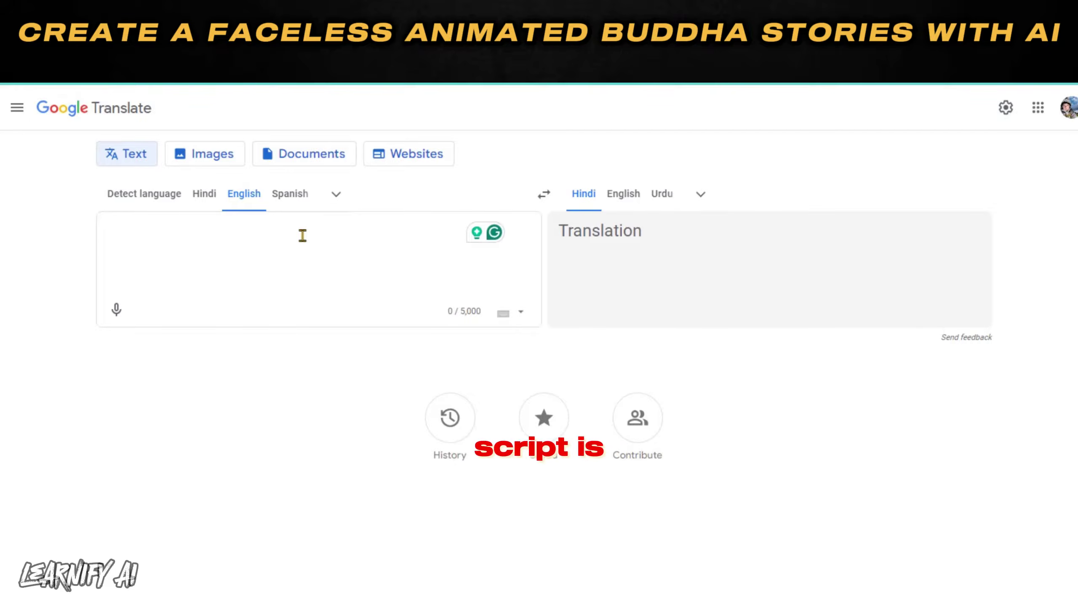
pyautogui.hotkey('ctrl', 'v')
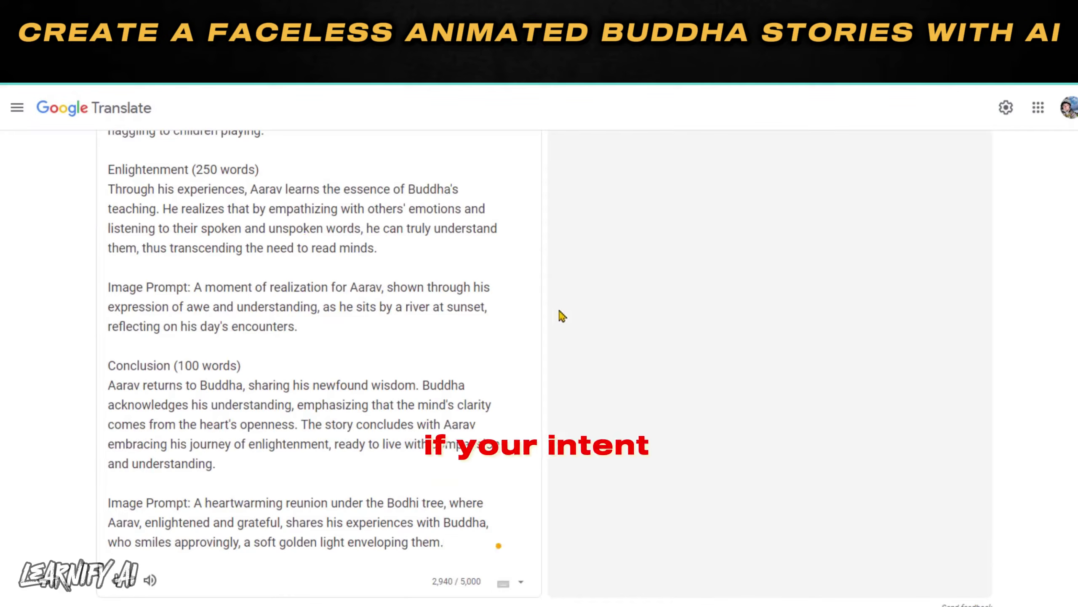
pyautogui.scroll(10, 608, 312)
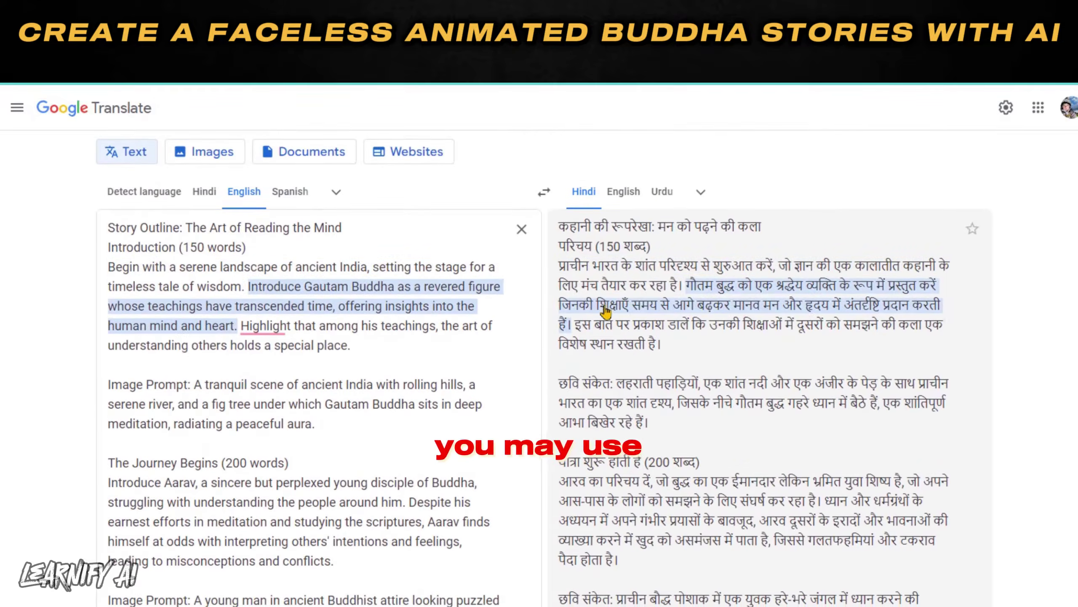
pyautogui.scroll(-15, 698, 433)
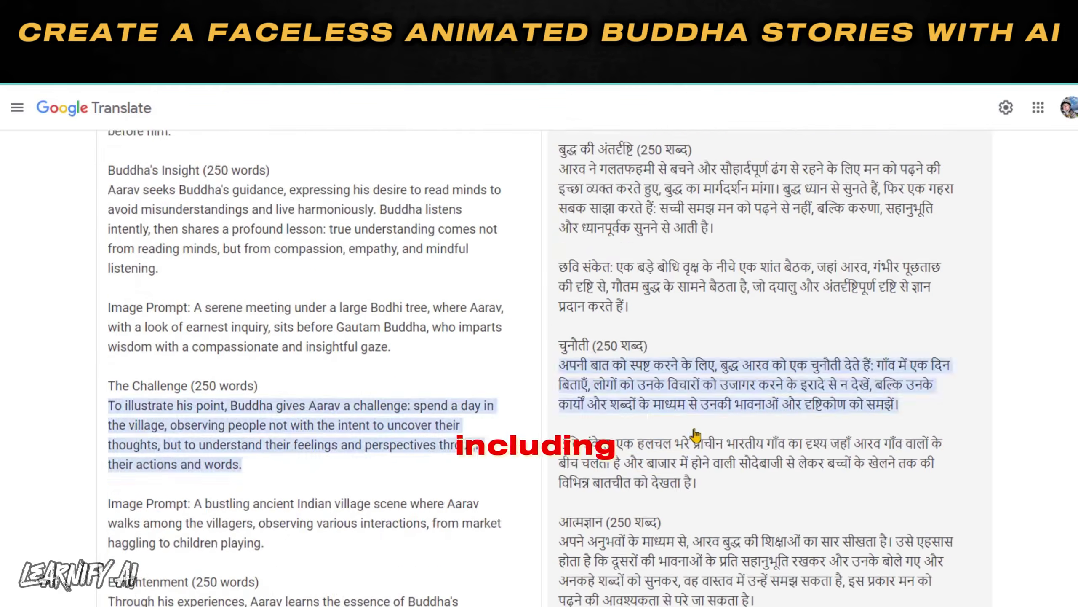
pyautogui.scroll(10, 694, 434)
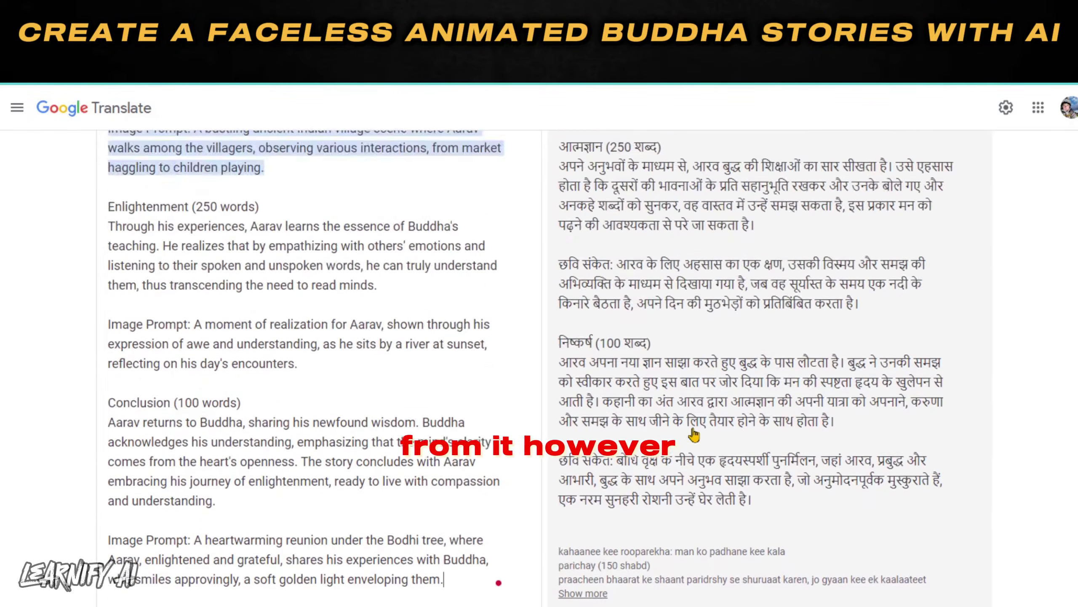
pyautogui.scroll(4, 690, 266)
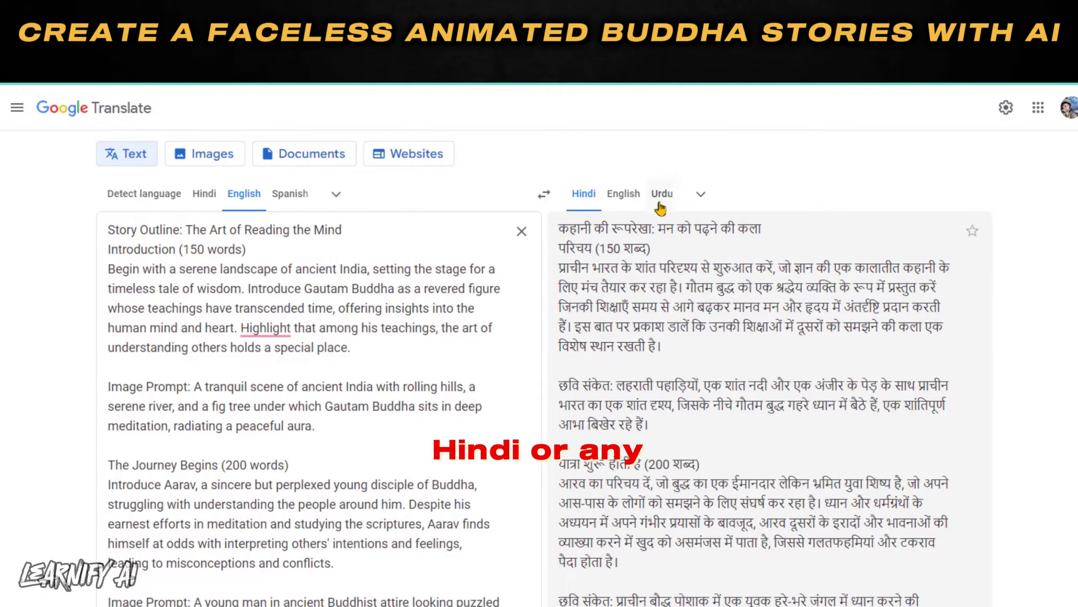
# Switch the translation's target language to Urdu and browse the other available target languages.
pyautogui.scroll(-12, 661, 208)
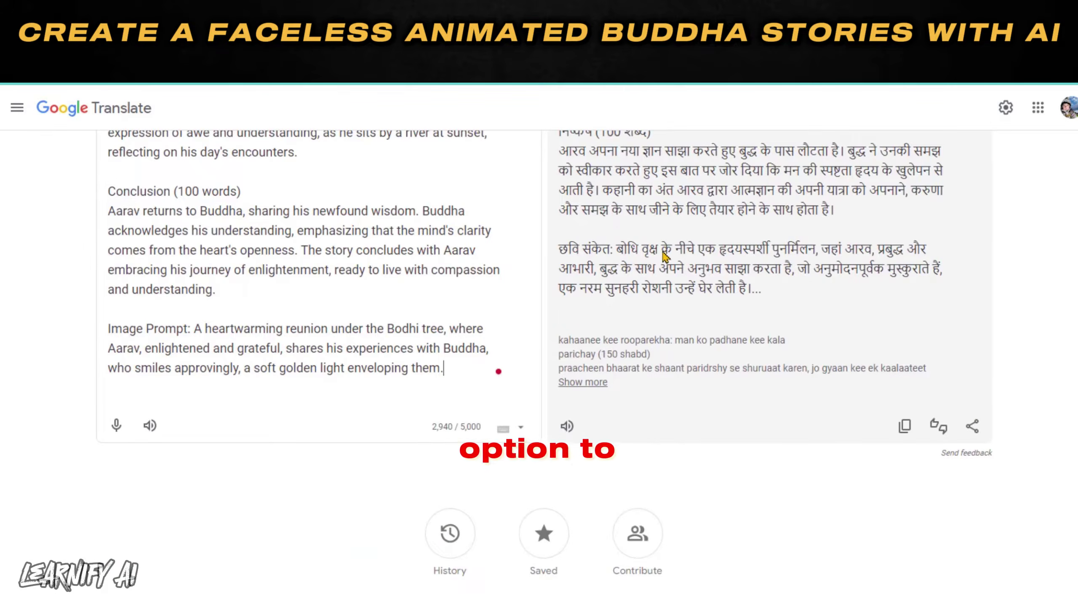
pyautogui.scroll(12, 664, 264)
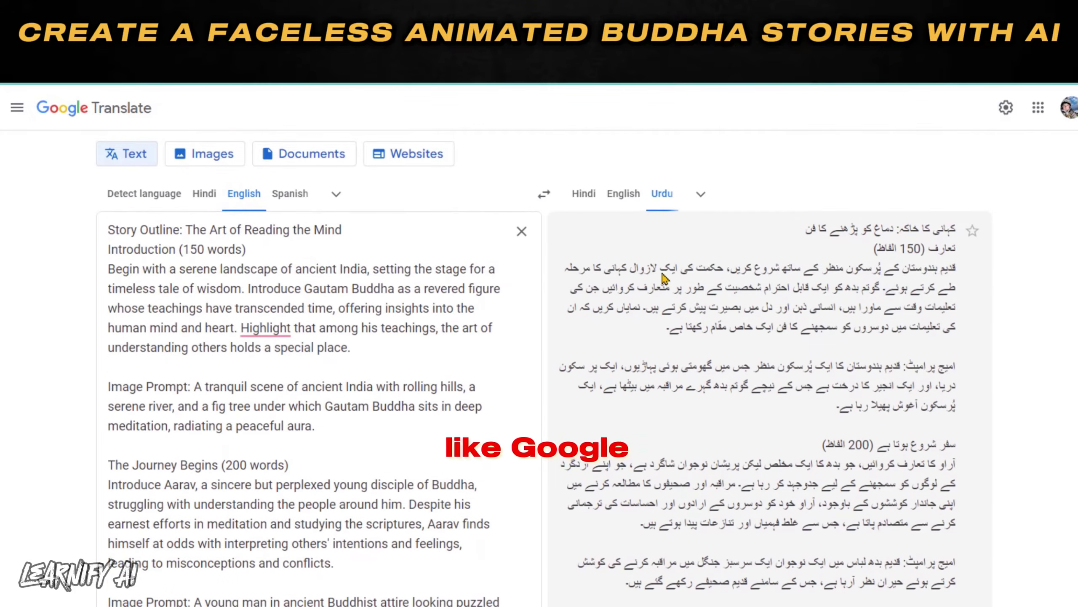
pyautogui.click(699, 196)
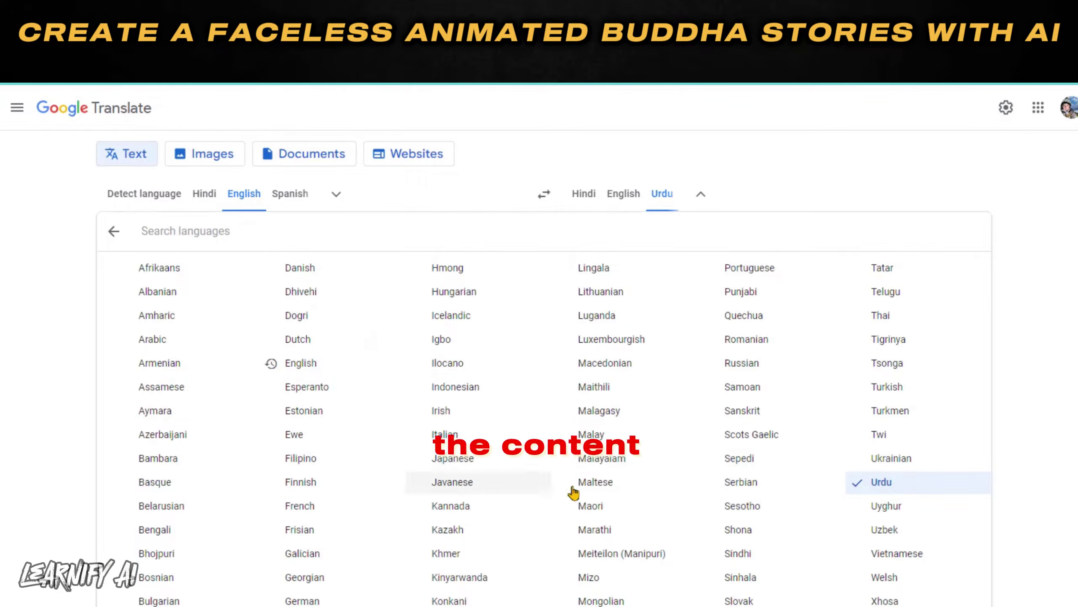
pyautogui.scroll(-4, 540, 533)
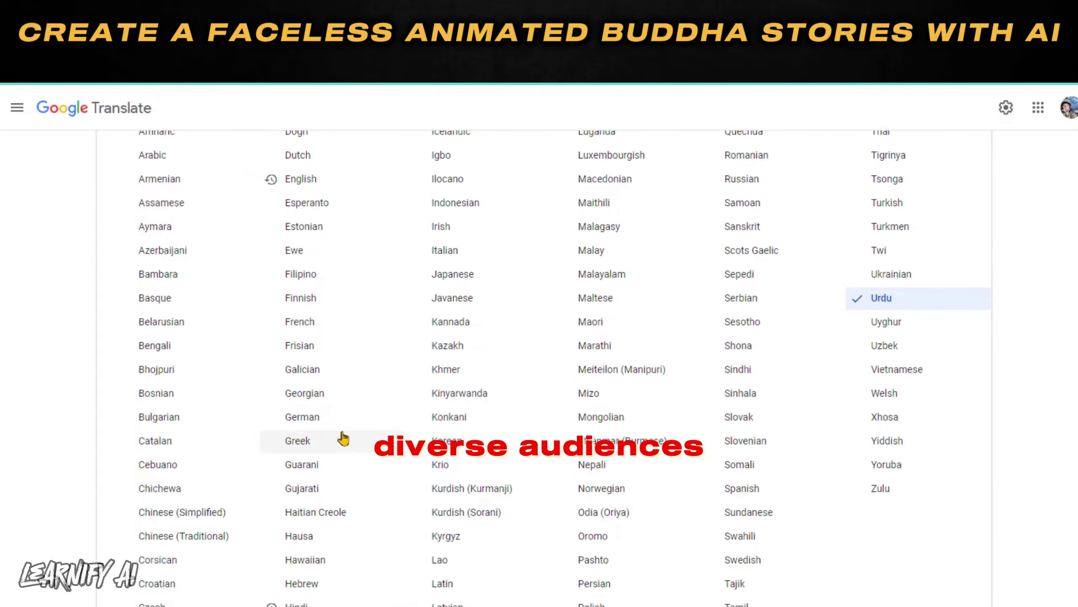
pyautogui.scroll(3, 317, 402)
pyautogui.scroll(1, 316, 401)
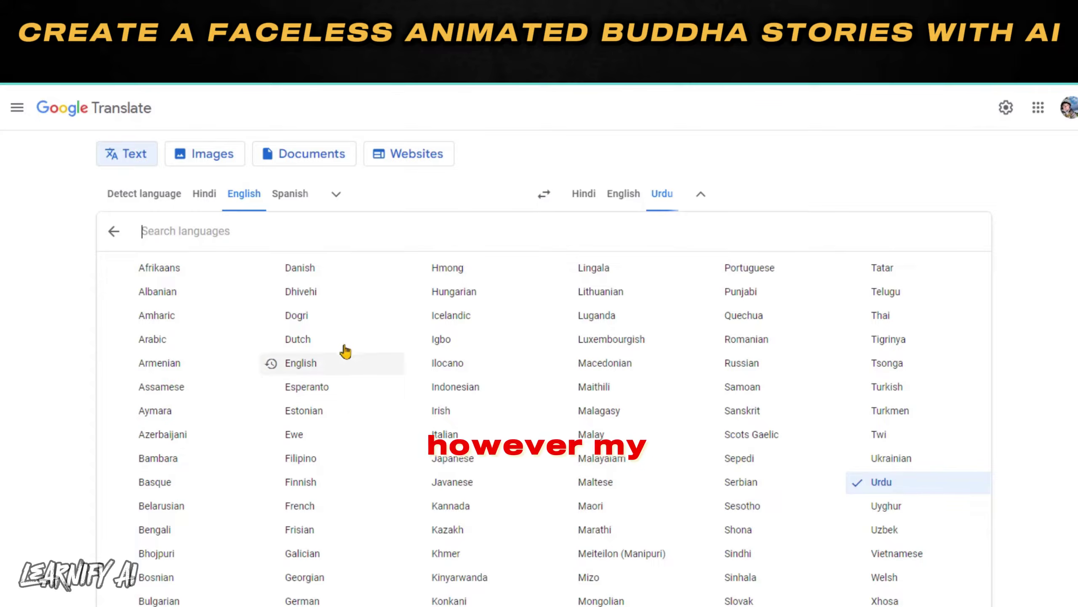
# Return to the Google Docs story outline and read through the English script and image prompts to the end.
pyautogui.click(631, 83)
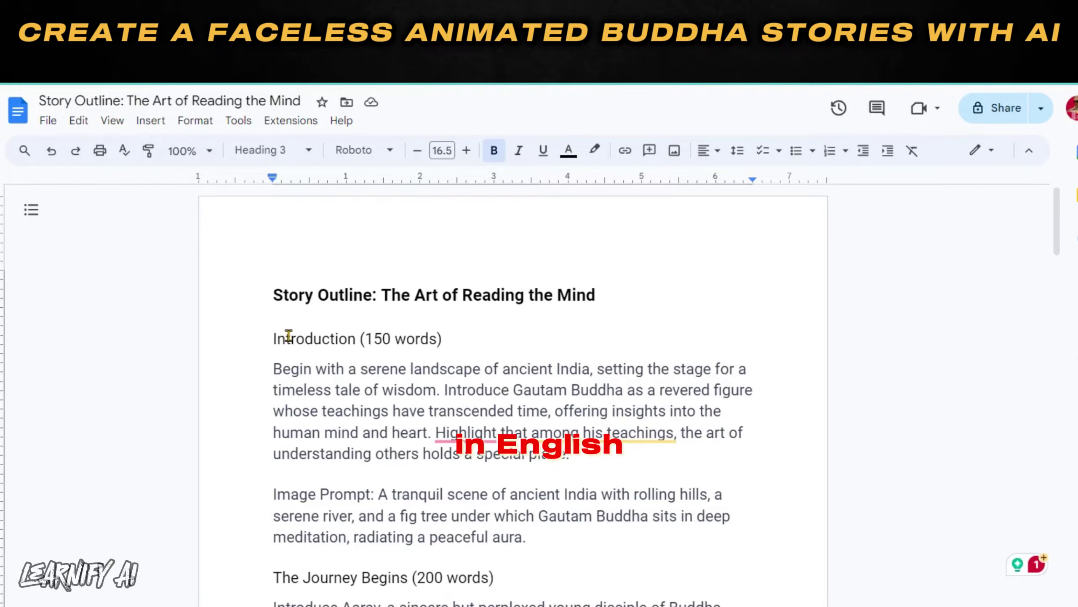
pyautogui.scroll(-4, 414, 410)
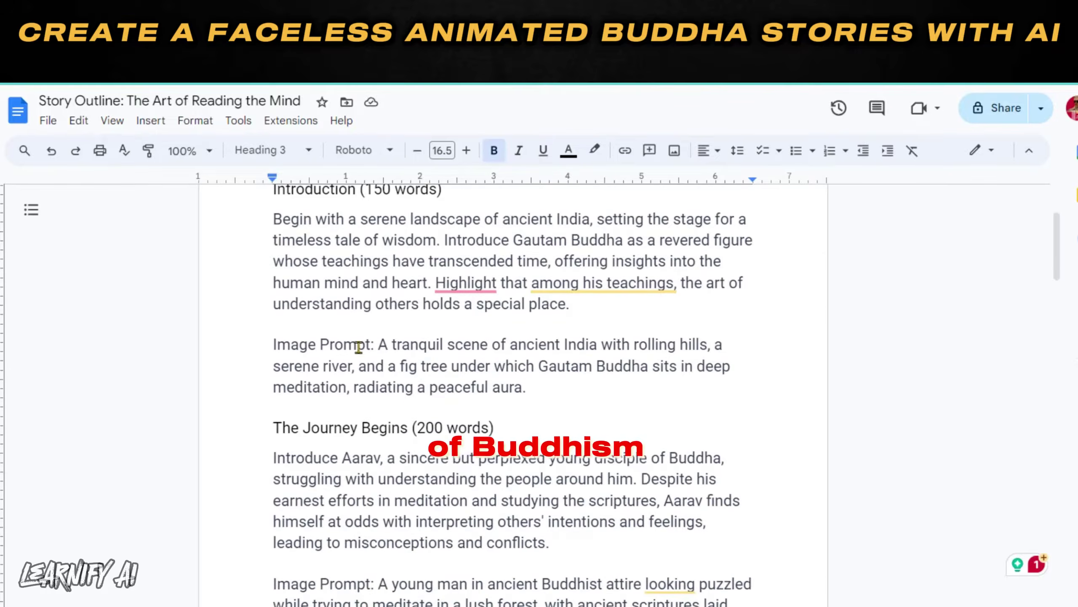
pyautogui.moveTo(302, 242); pyautogui.dragTo(550, 446)
pyautogui.click(550, 446)
pyautogui.scroll(-3, 467, 446)
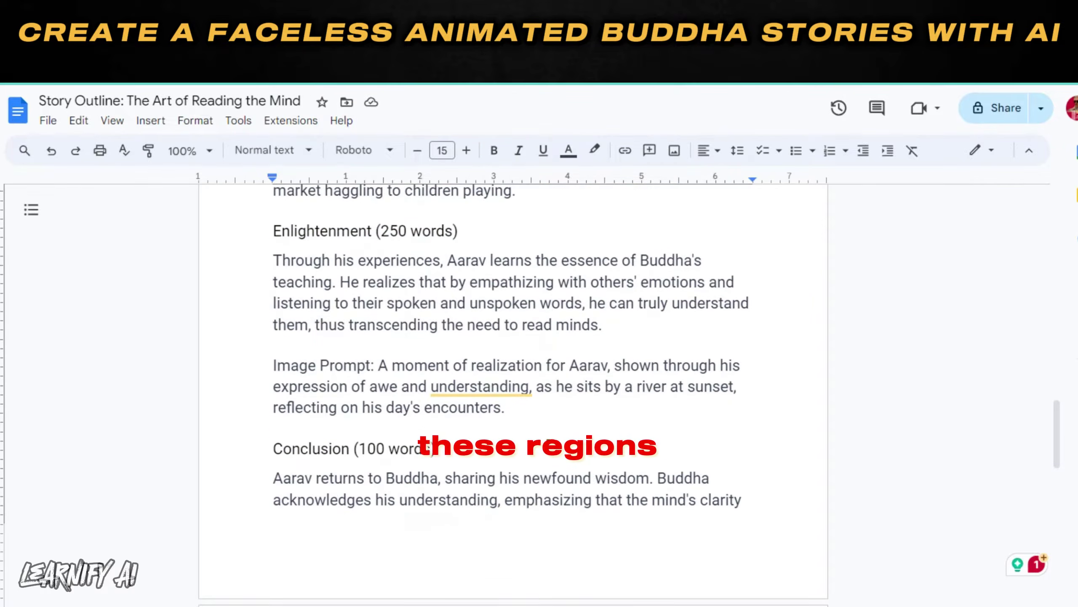
pyautogui.scroll(-3, 503, 459)
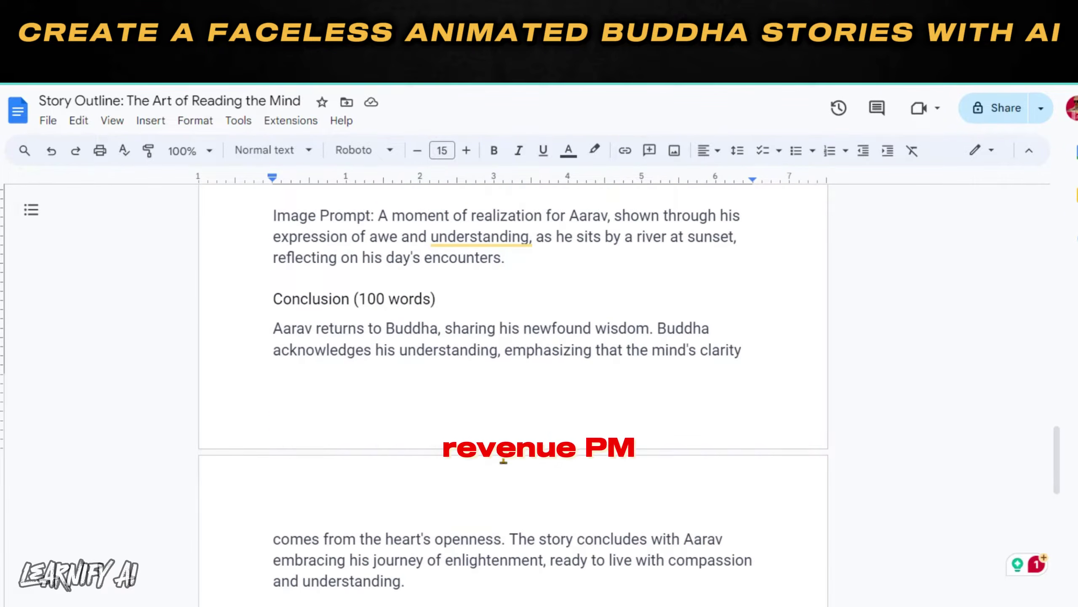
pyautogui.scroll(-3, 503, 450)
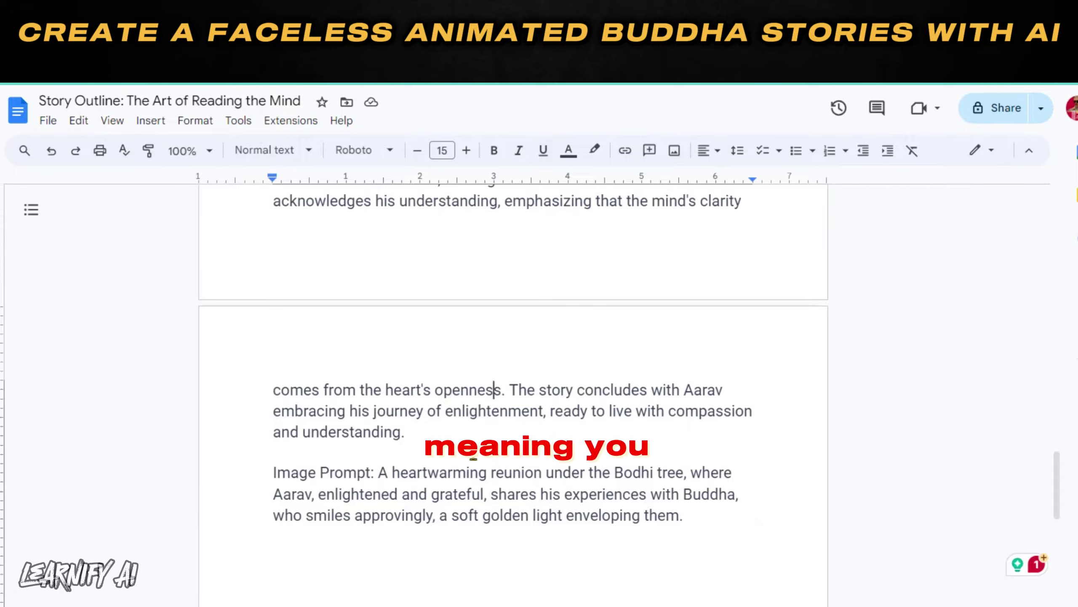
pyautogui.scroll(6, 473, 457)
pyautogui.scroll(-6, 473, 455)
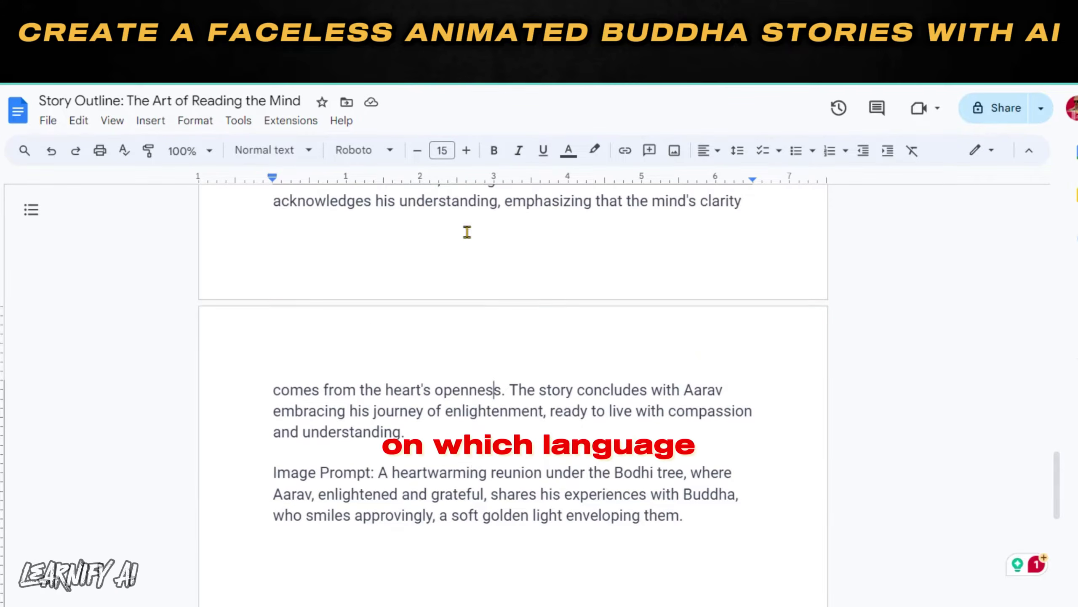
pyautogui.scroll(10, 399, 450)
pyautogui.click(426, 346)
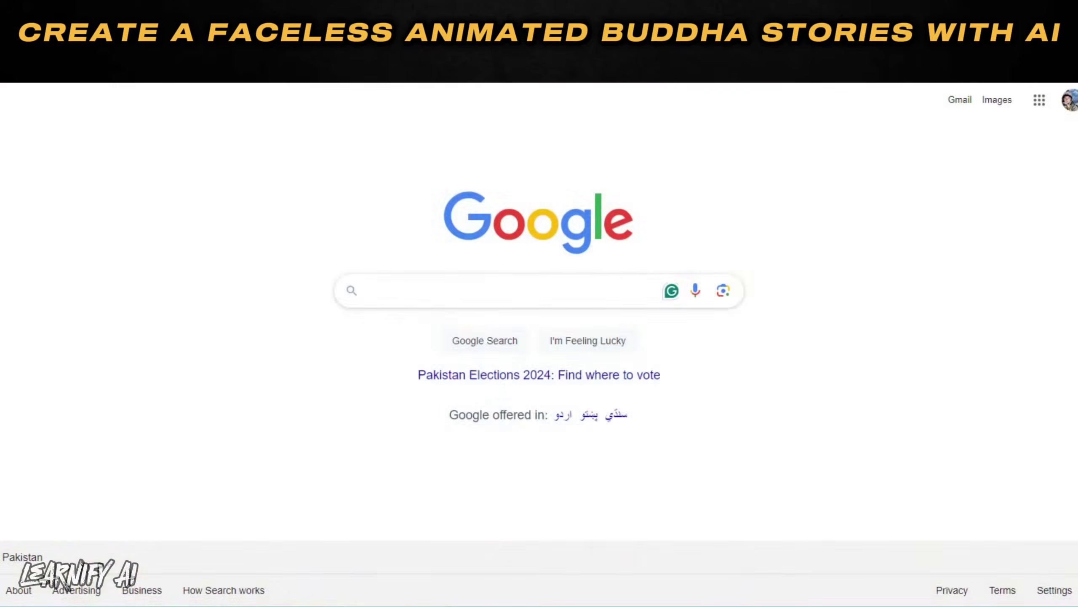
# Open PlayHT through a web search for play.ht and start a new file with the Children's Story sample script.
pyautogui.click(424, 289)
pyautogui.write('play.ht')
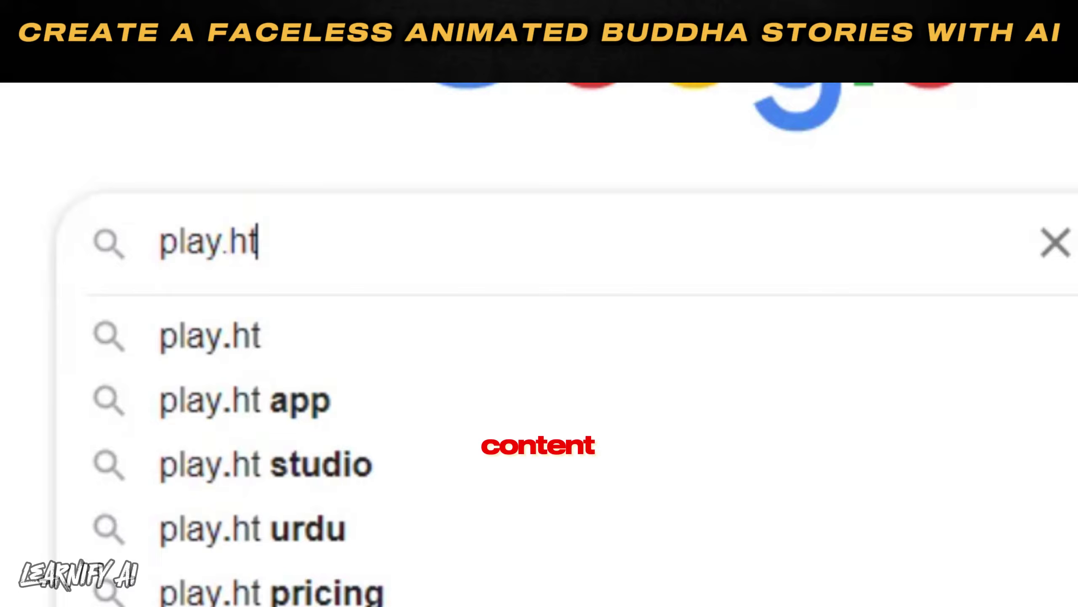
pyautogui.press('Return')
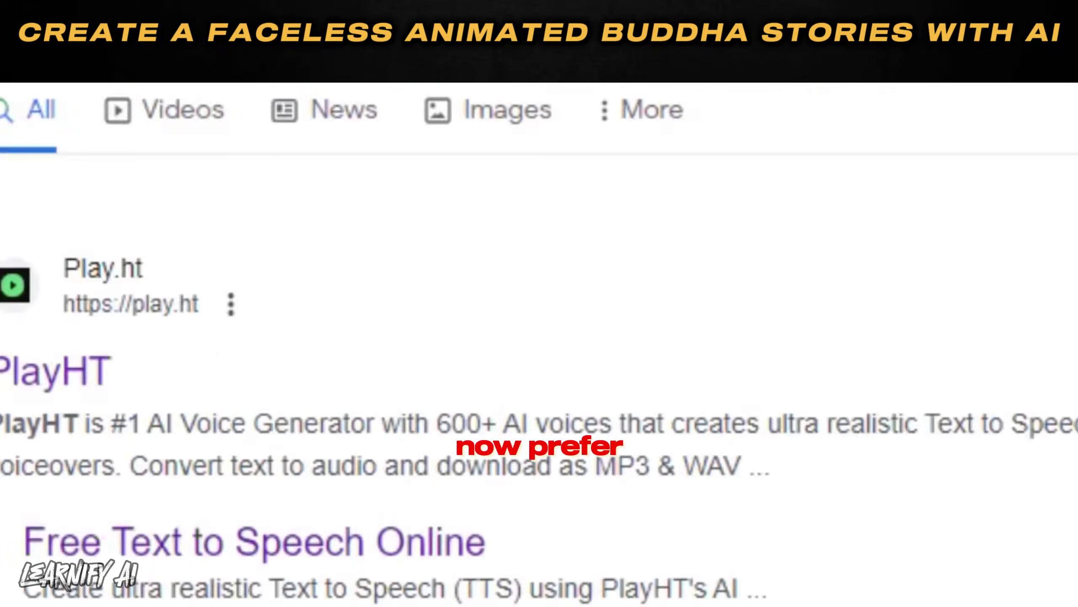
pyautogui.click(388, 529)
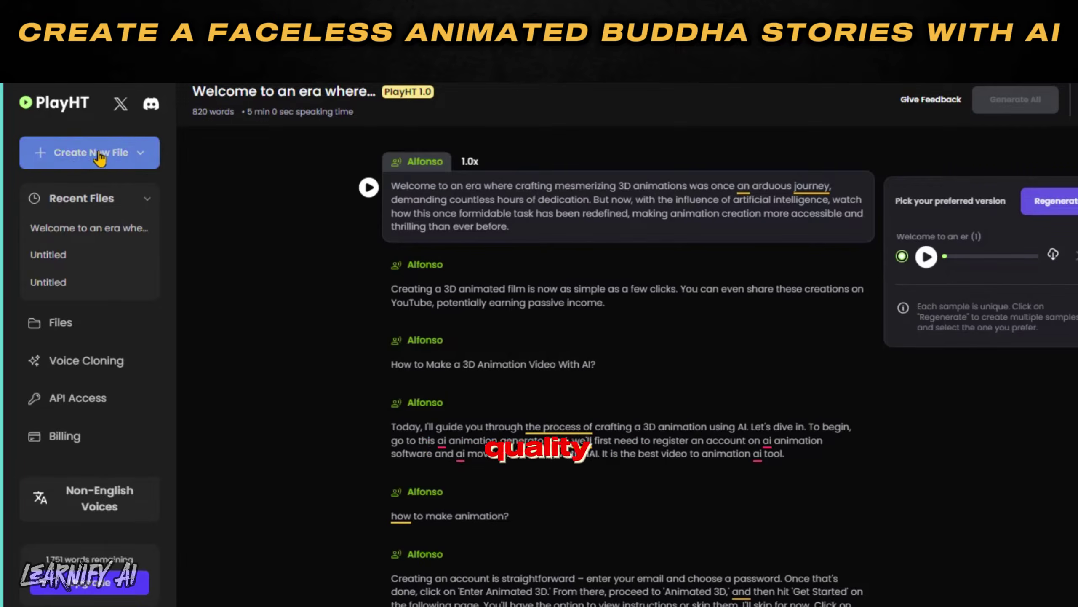
pyautogui.click(98, 154)
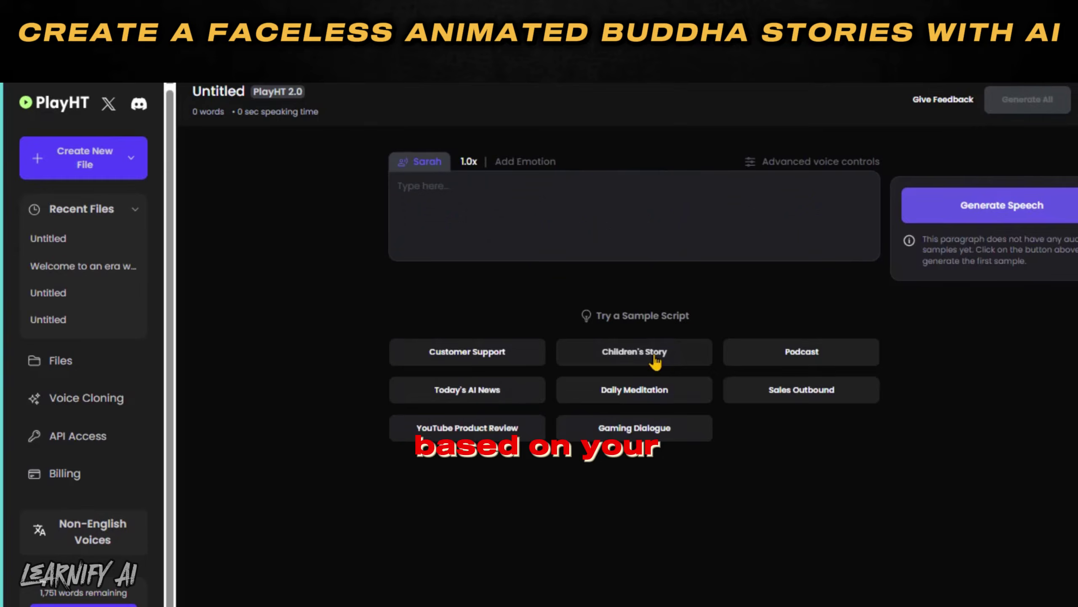
pyautogui.click(590, 344)
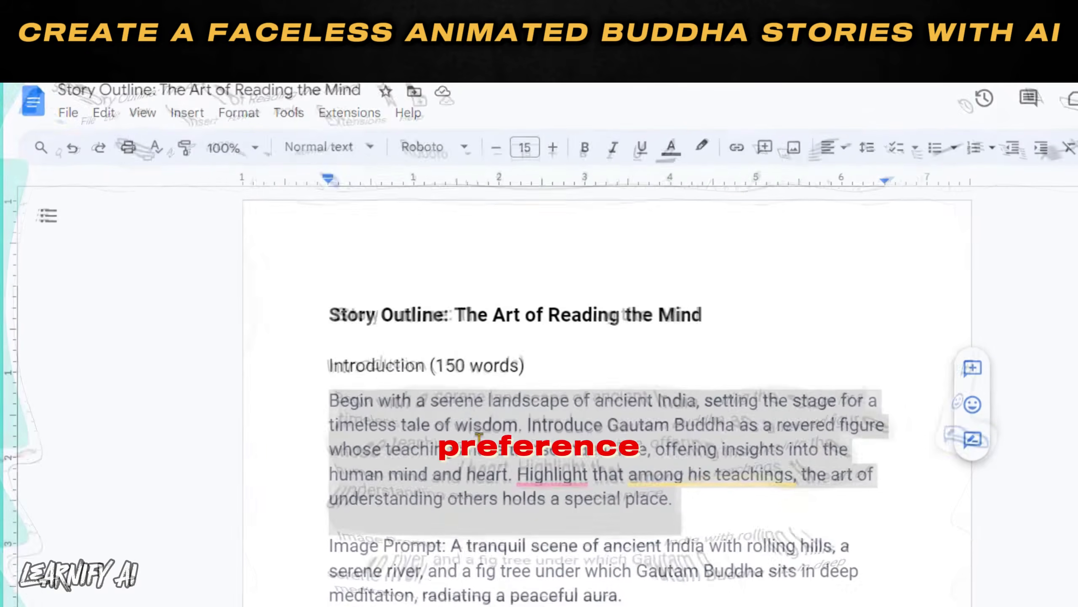
# Copy the Introduction paragraph from the Google Docs story outline into the empty text block of the PlayHT file.
pyautogui.rightClick(478, 440)
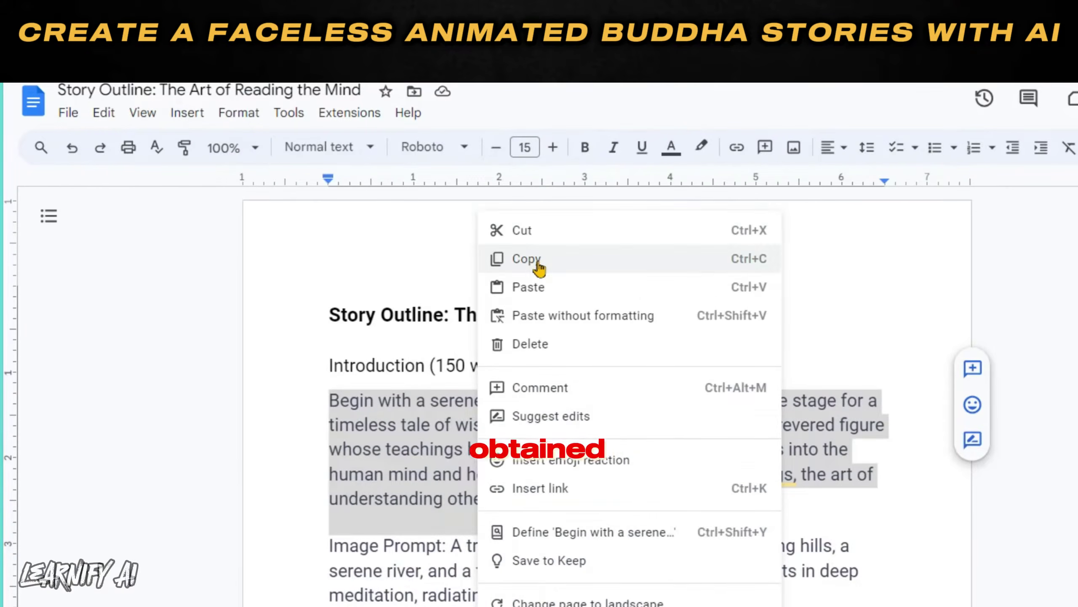
pyautogui.click(526, 258)
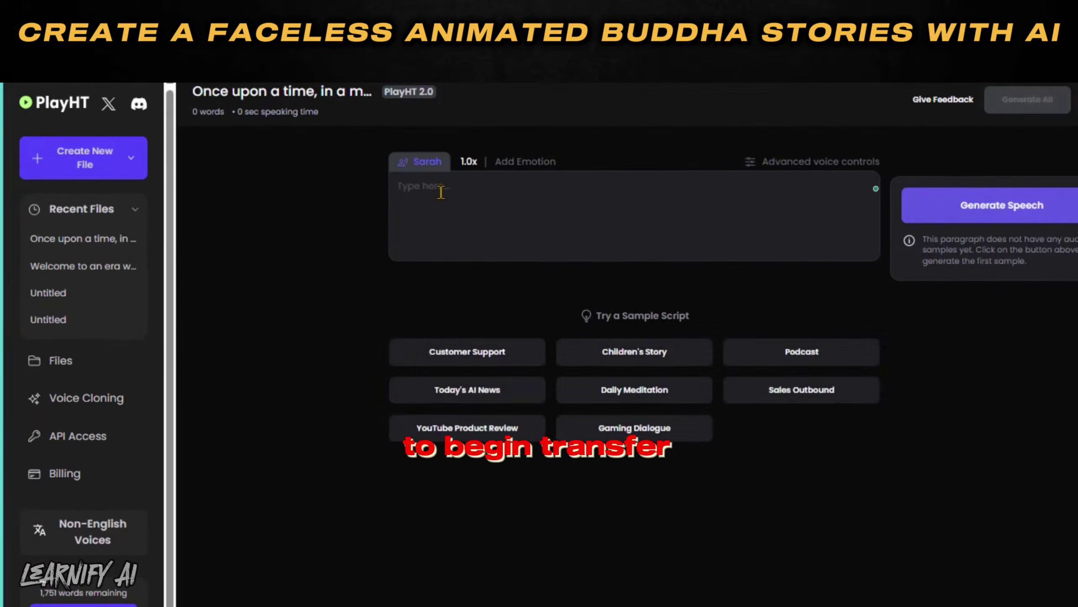
pyautogui.hotkey('ctrl', 'v')
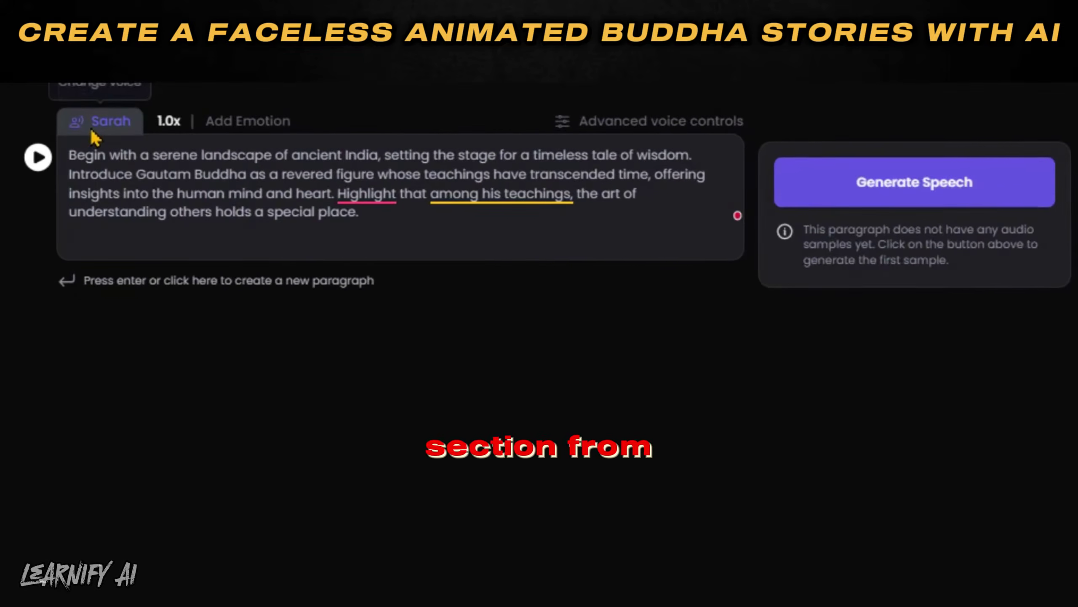
# Set the voice of the Introduction paragraph to the pre-made American male voice Hudson.
pyautogui.click(94, 136)
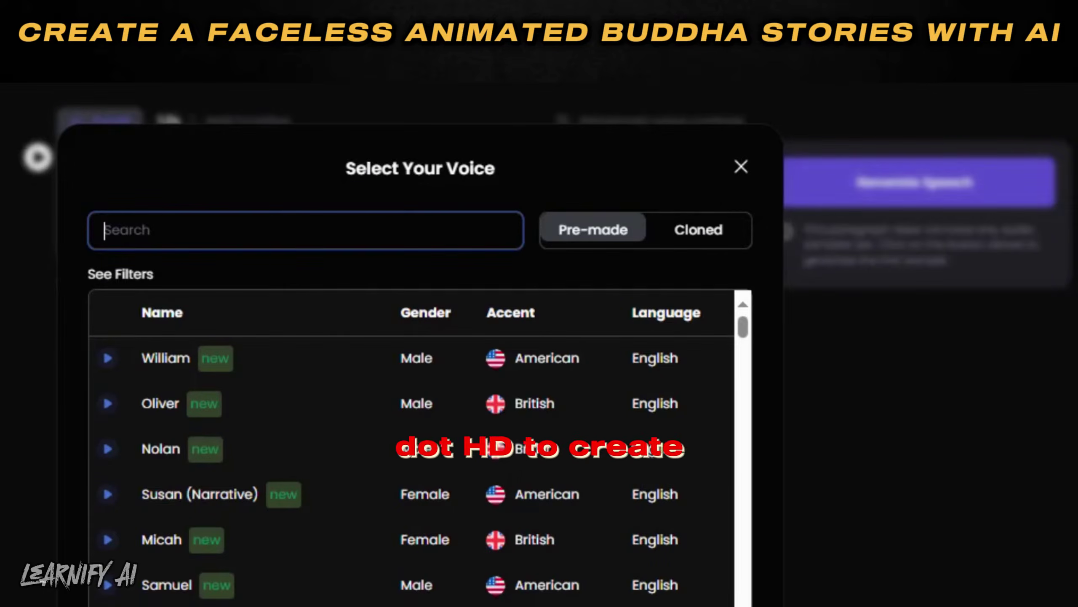
pyautogui.scroll(-15, 157, 489)
pyautogui.click(175, 483)
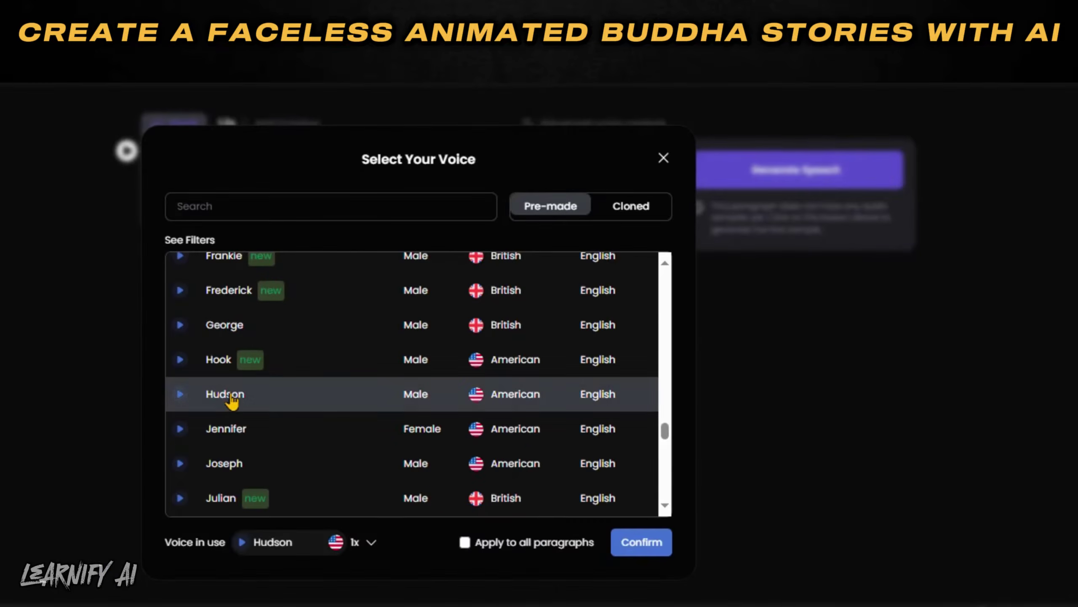
pyautogui.click(634, 548)
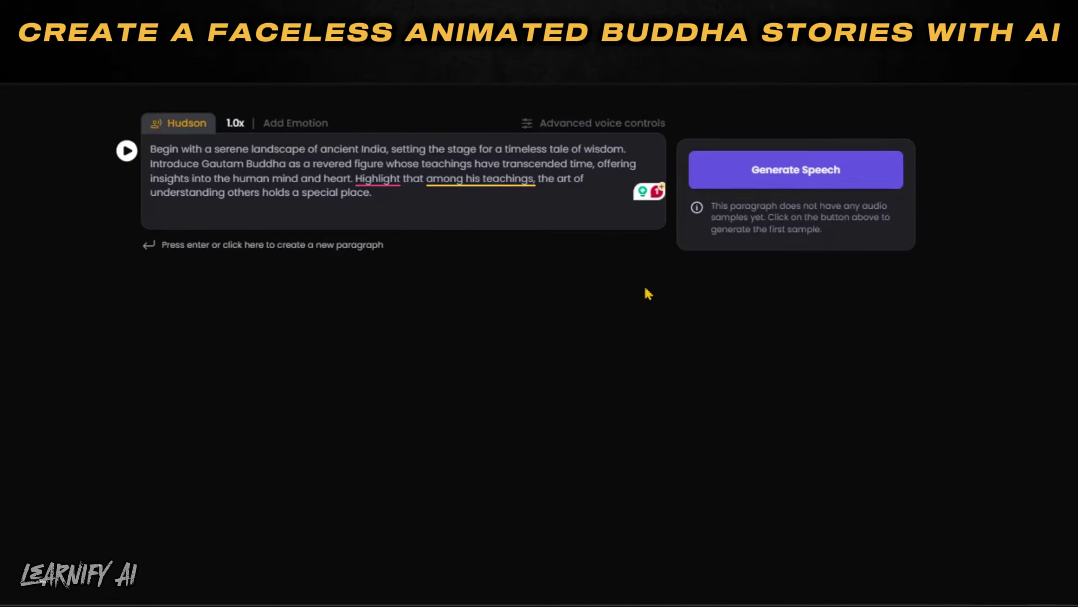
# Generate the speech for the Introduction paragraph and download the resulting audio sample.
pyautogui.click(739, 183)
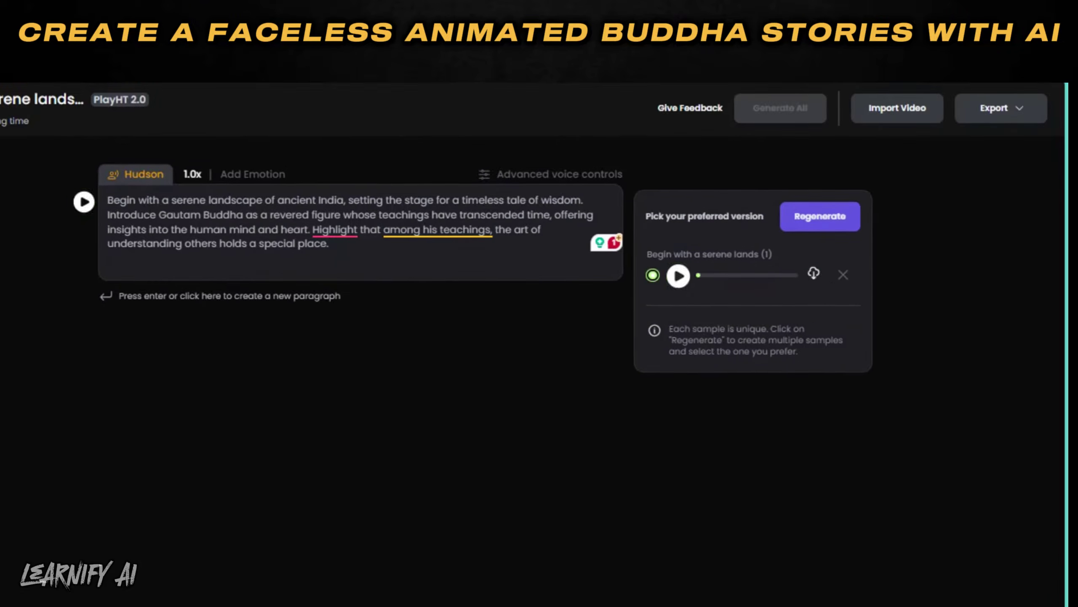
pyautogui.click(814, 273)
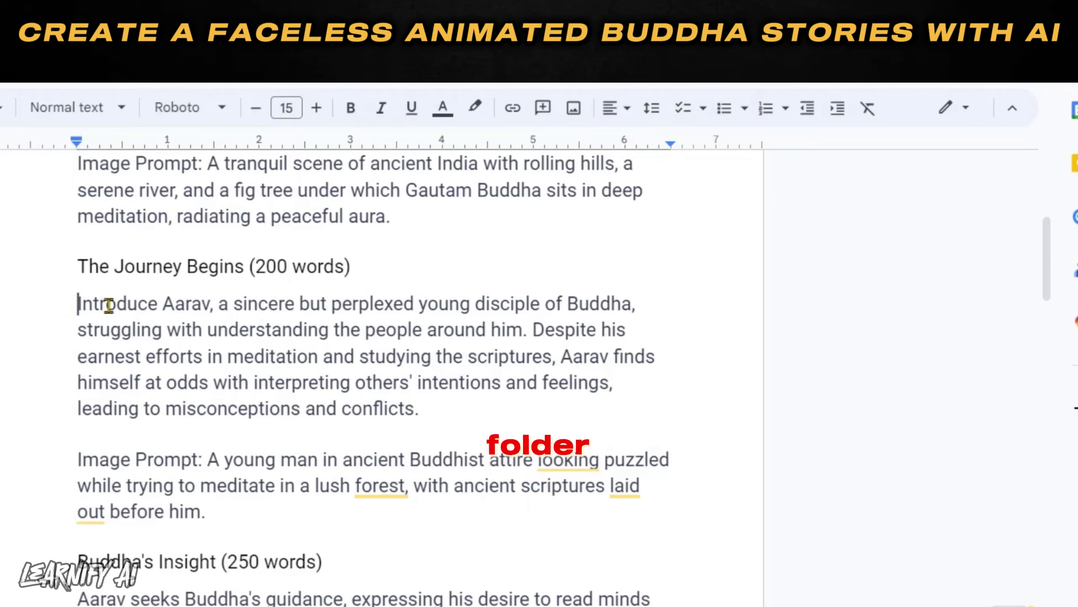
# Copy the paragraph under The Journey Begins from the story outline into PlayHT and generate its speech.
pyautogui.moveTo(109, 305); pyautogui.dragTo(462, 401)
pyautogui.rightClick(370, 382)
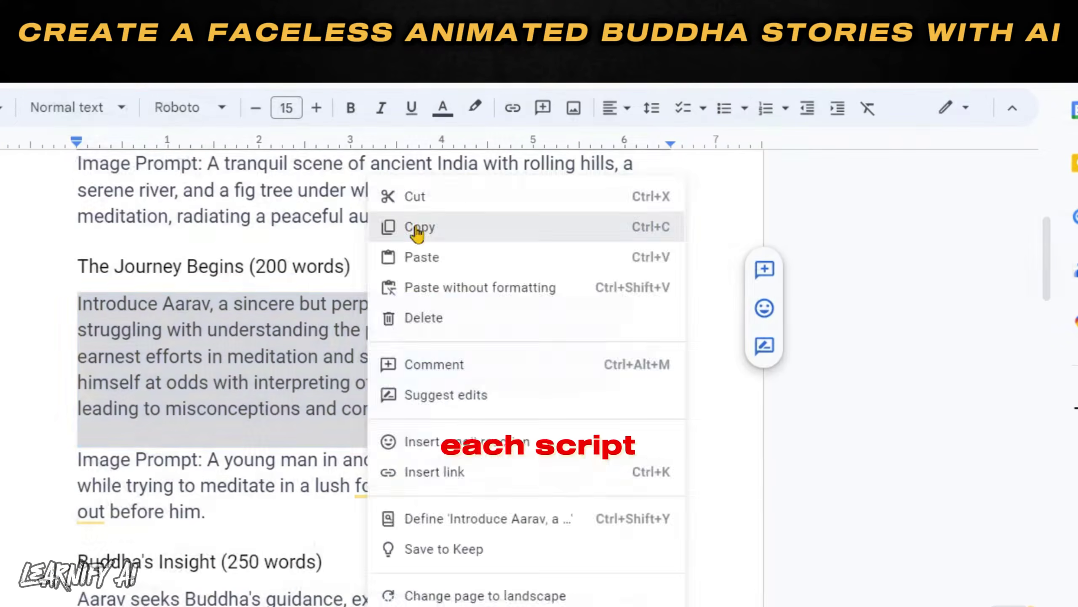
pyautogui.click(414, 229)
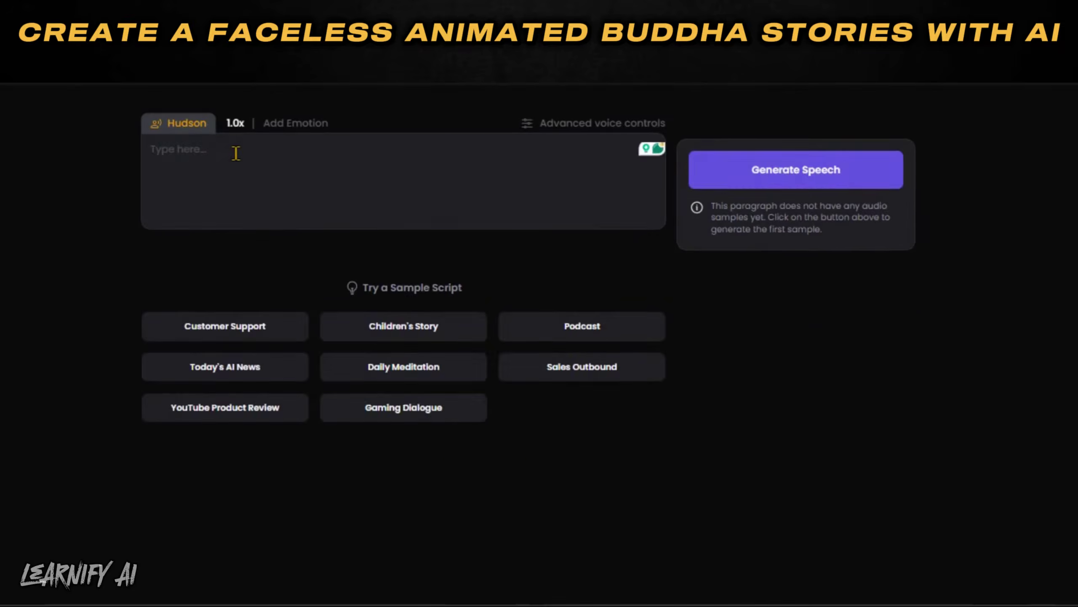
pyautogui.hotkey('ctrl', 'v')
pyautogui.click(752, 176)
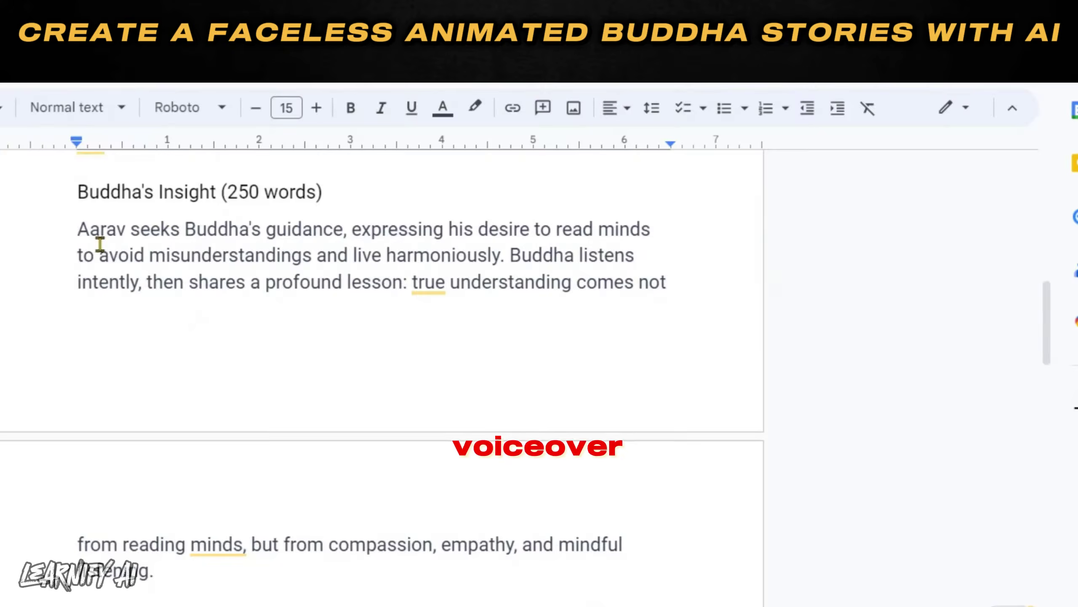
# Replace the PlayHT text with the story outline's Buddha's Insight paragraph and generate its speech.
pyautogui.moveTo(79, 229); pyautogui.dragTo(621, 544)
pyautogui.rightClick(246, 185)
pyautogui.click(291, 224)
pyautogui.hotkey('ctrl', 'a')
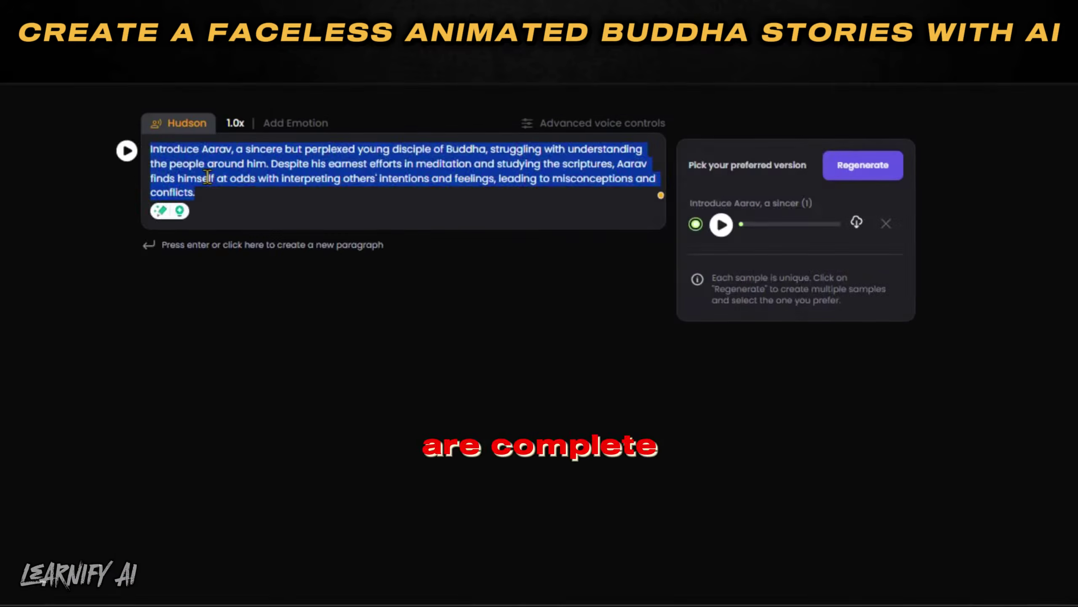
pyautogui.hotkey('ctrl', 'v')
pyautogui.click(789, 180)
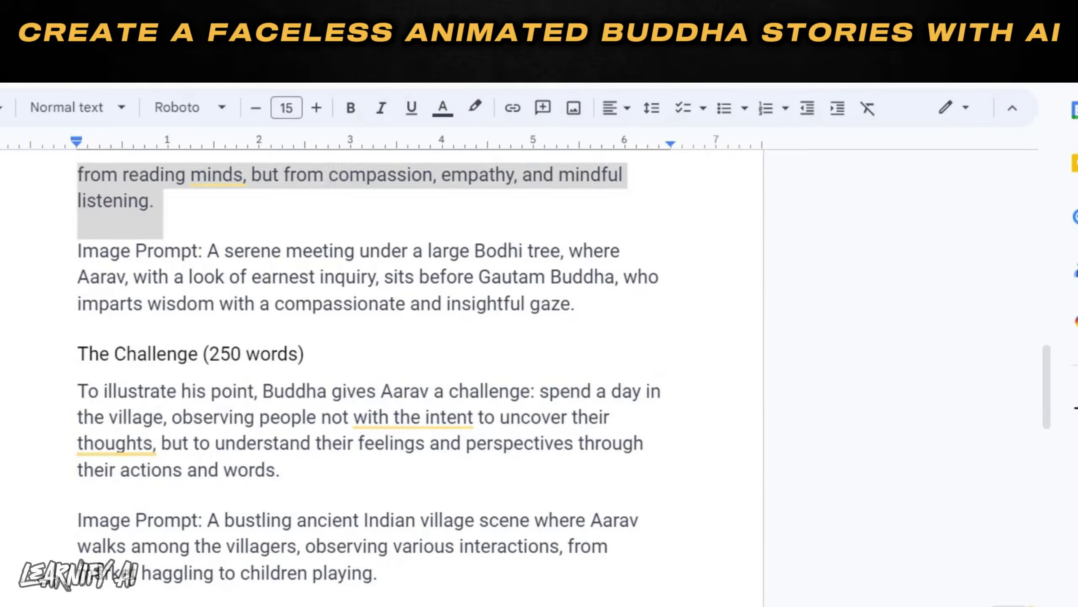
# Replace the PlayHT text with the outline's paragraph under The Challenge, then generate and download its voiceover.
pyautogui.moveTo(77, 388); pyautogui.dragTo(297, 470)
pyautogui.hotkey('ctrl', 'c')
pyautogui.hotkey('ctrl', 'a')
pyautogui.hotkey('ctrl', 'v')
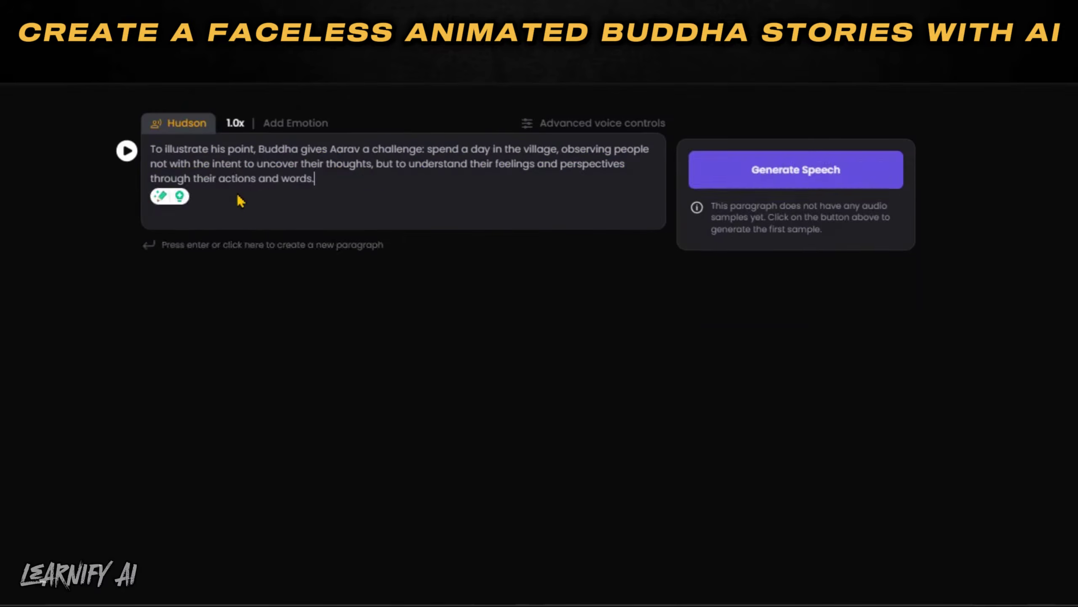
pyautogui.click(796, 169)
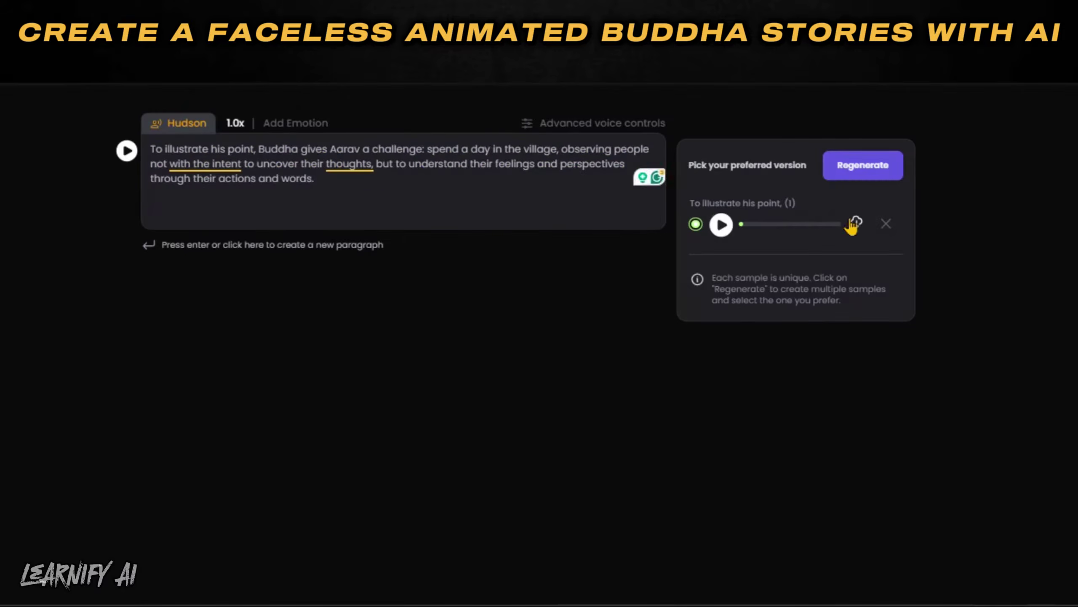
pyautogui.click(856, 222)
# Copy the Conclusion paragraph from the story outline and paste it over the existing text in PlayHT.
pyautogui.hotkey('ctrl', 'a')
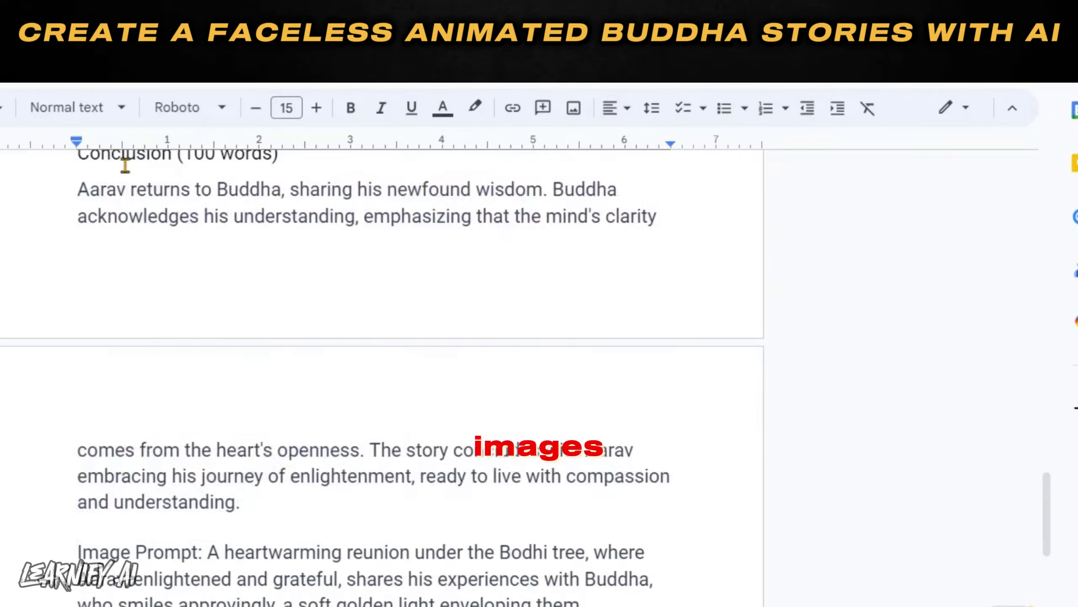
pyautogui.moveTo(79, 186); pyautogui.dragTo(240, 501)
pyautogui.hotkey('ctrl', 'c')
pyautogui.hotkey('ctrl', 'a')
pyautogui.hotkey('ctrl', 'v')
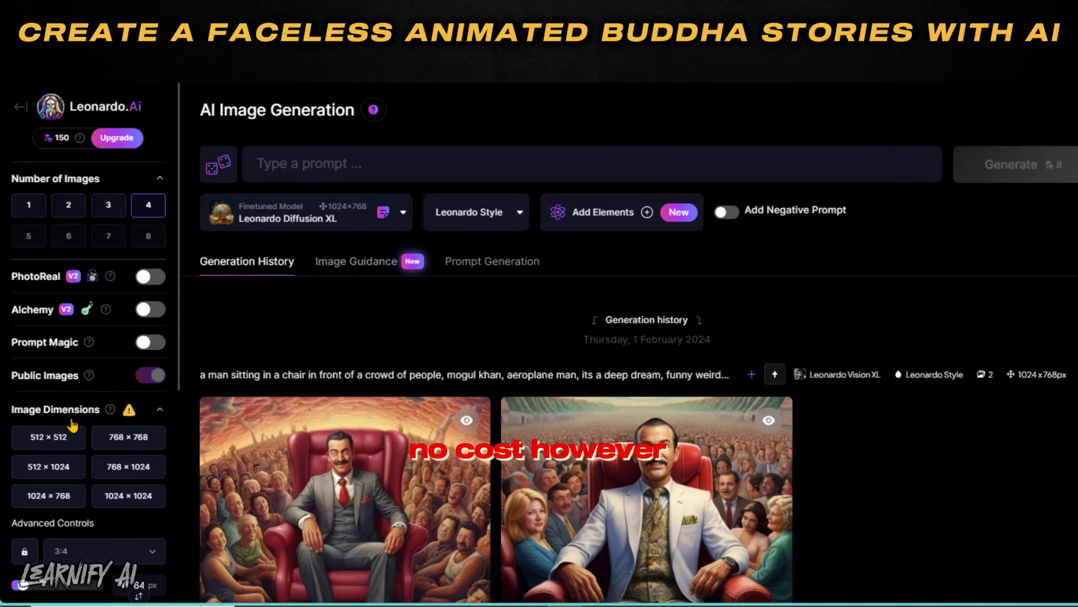
# Switch to Leonardo.Ai and look through the AI Image Generation settings, from number of images and dimensions to the advanced controls.
pyautogui.scroll(-5, 72, 424)
pyautogui.scroll(-4, 73, 424)
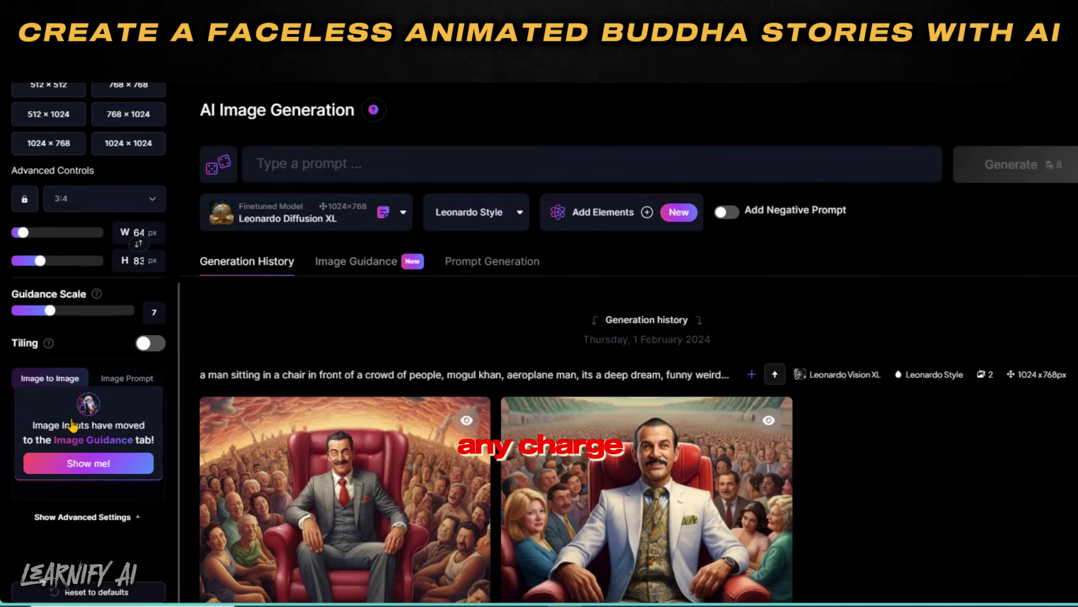
pyautogui.scroll(-4, 73, 424)
pyautogui.scroll(7, 73, 424)
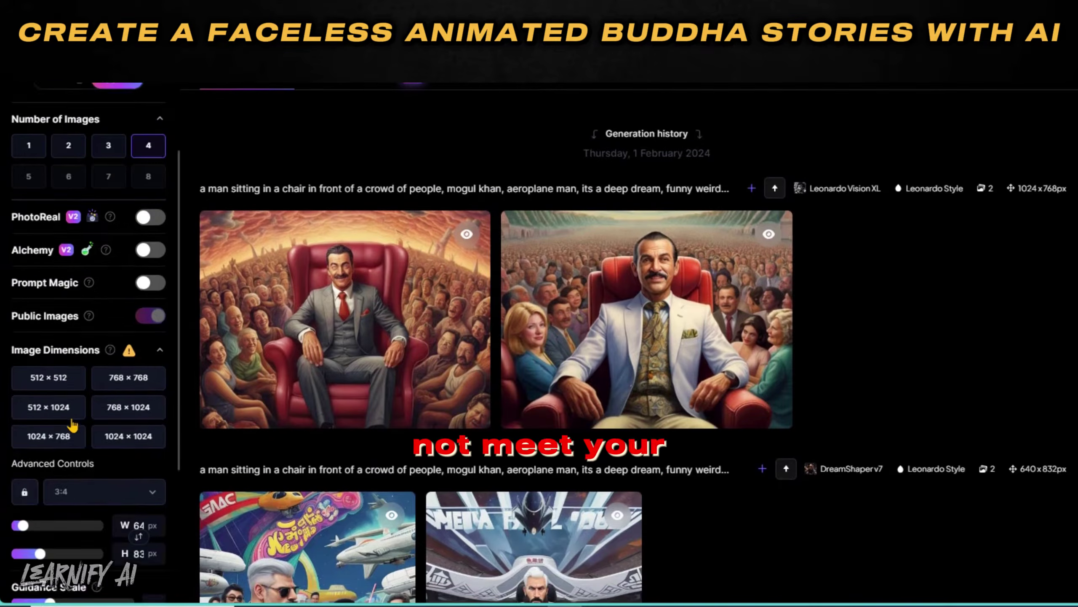
pyautogui.scroll(2, 73, 424)
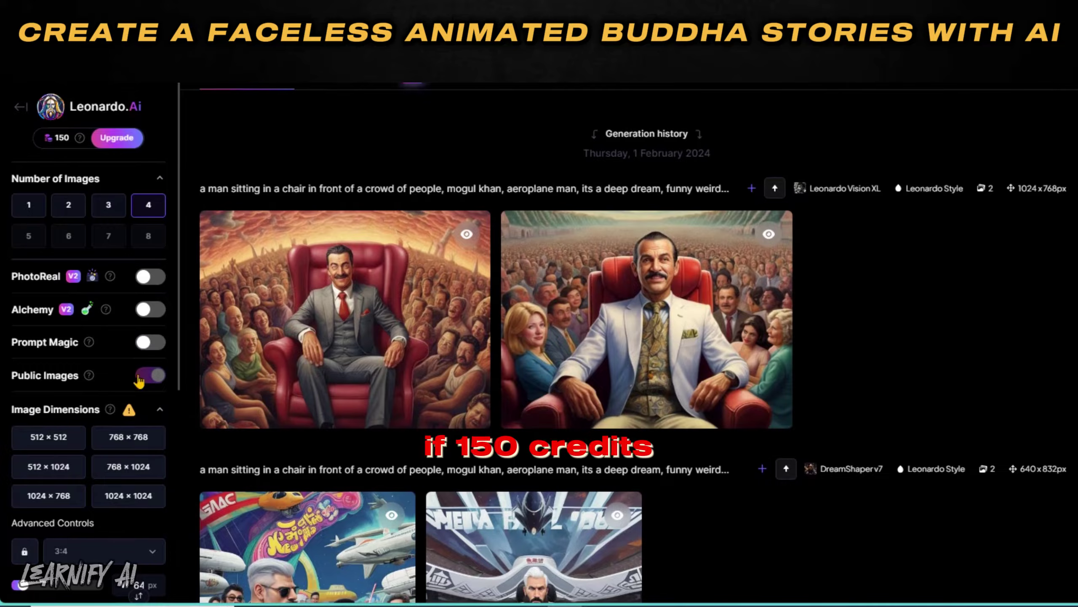
pyautogui.scroll(4, 282, 366)
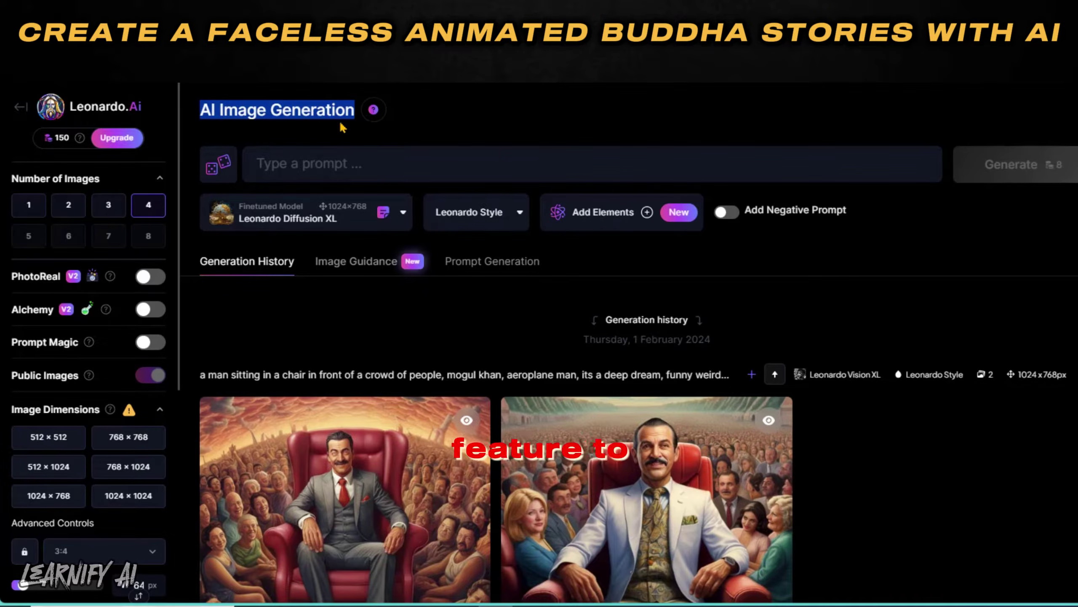
pyautogui.click(322, 113)
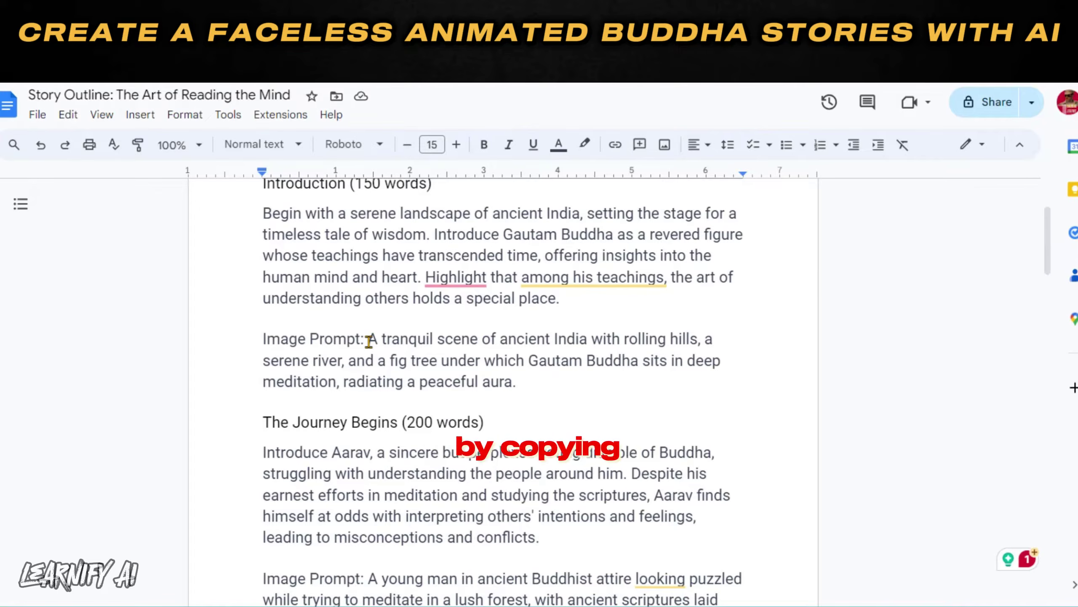
# Copy the Introduction's image prompt from the story outline into Leonardo.Ai's prompt and set the finetuned model to SDXL 0.9.
pyautogui.moveTo(368, 342); pyautogui.dragTo(489, 359)
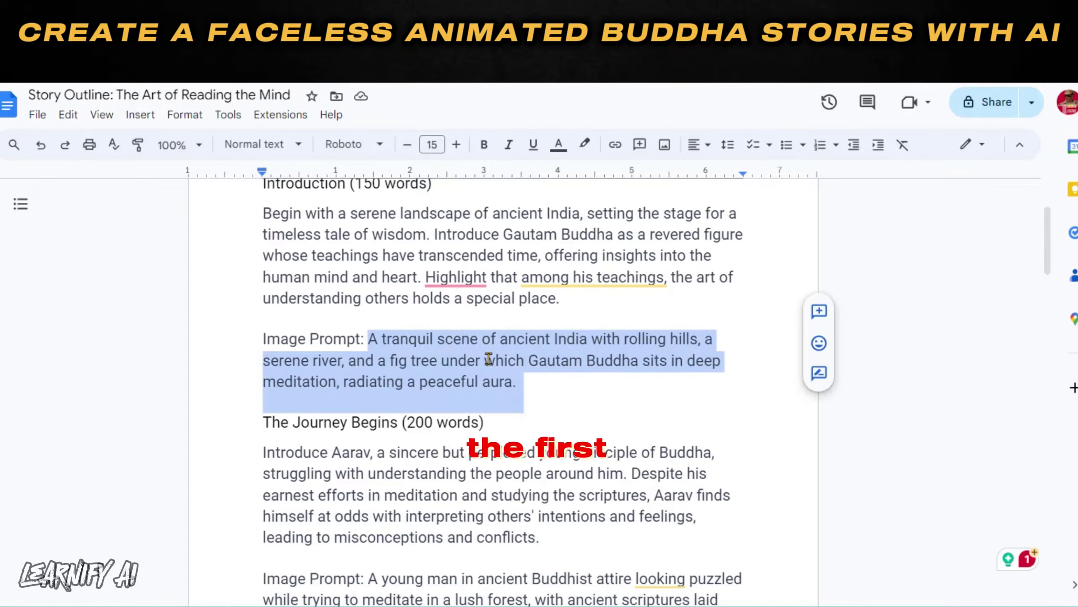
pyautogui.rightClick(488, 359)
pyautogui.click(522, 238)
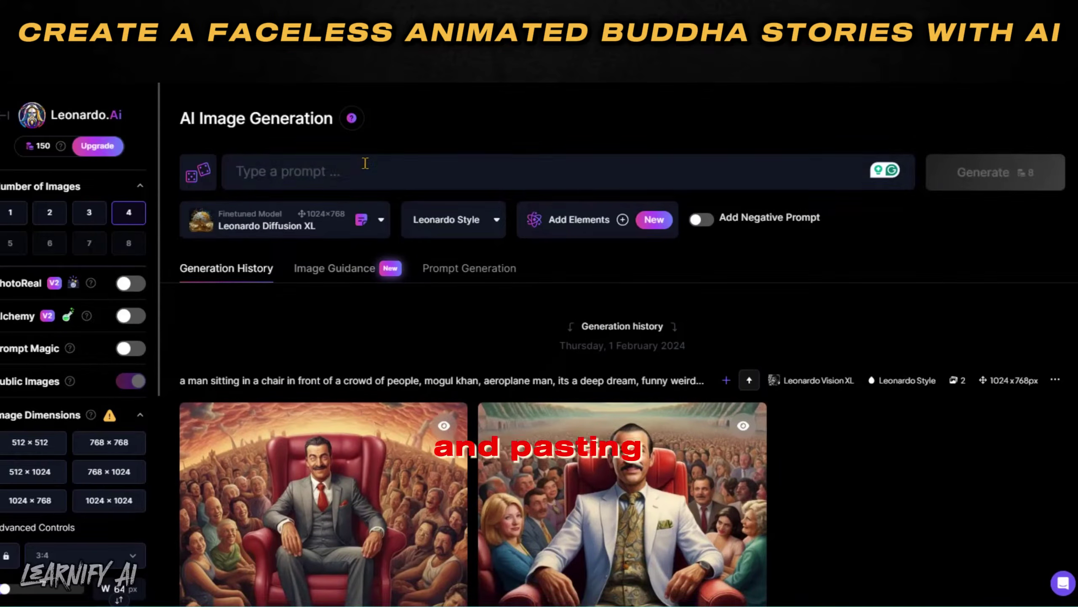
pyautogui.click(361, 170)
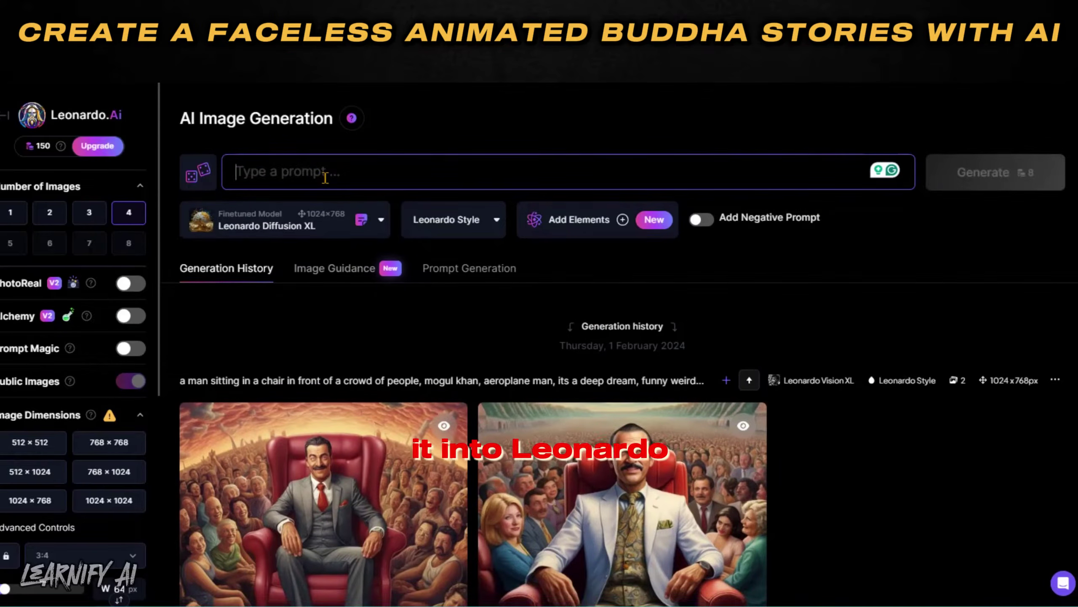
pyautogui.hotkey('ctrl', 'v')
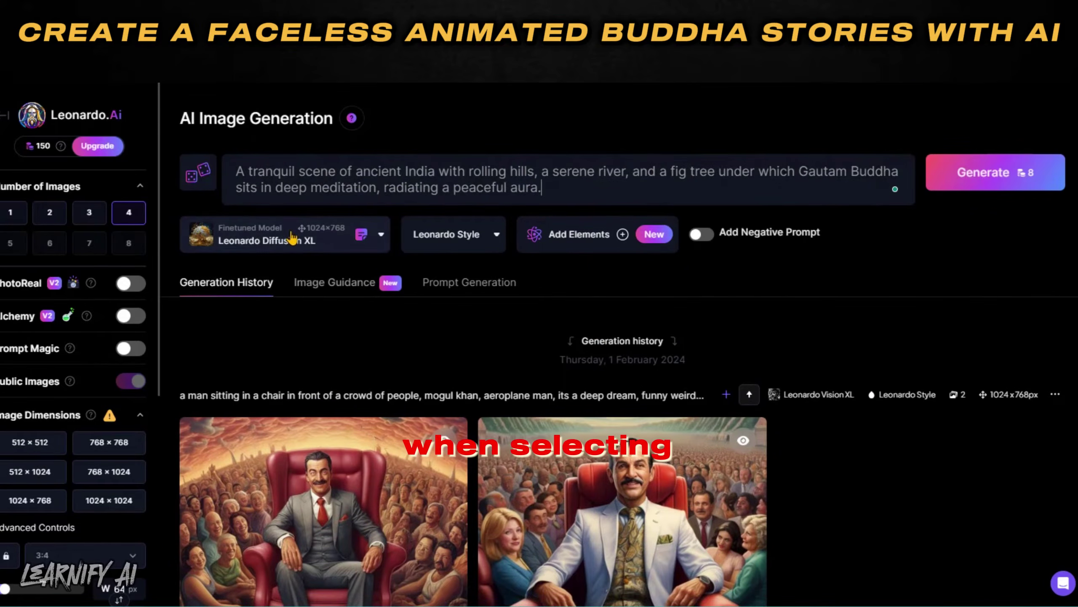
pyautogui.click(292, 238)
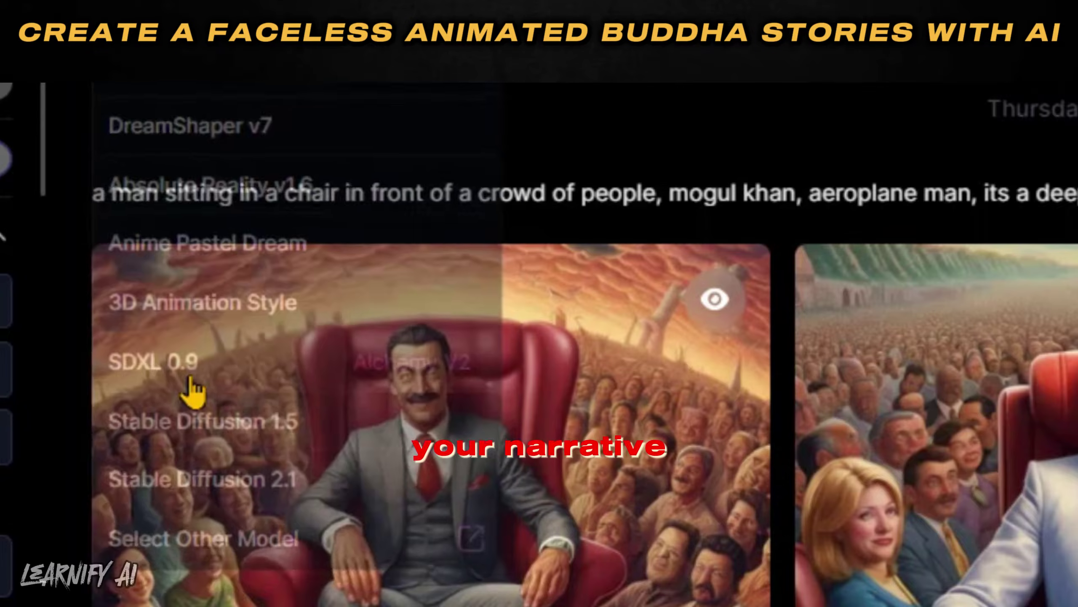
pyautogui.click(192, 385)
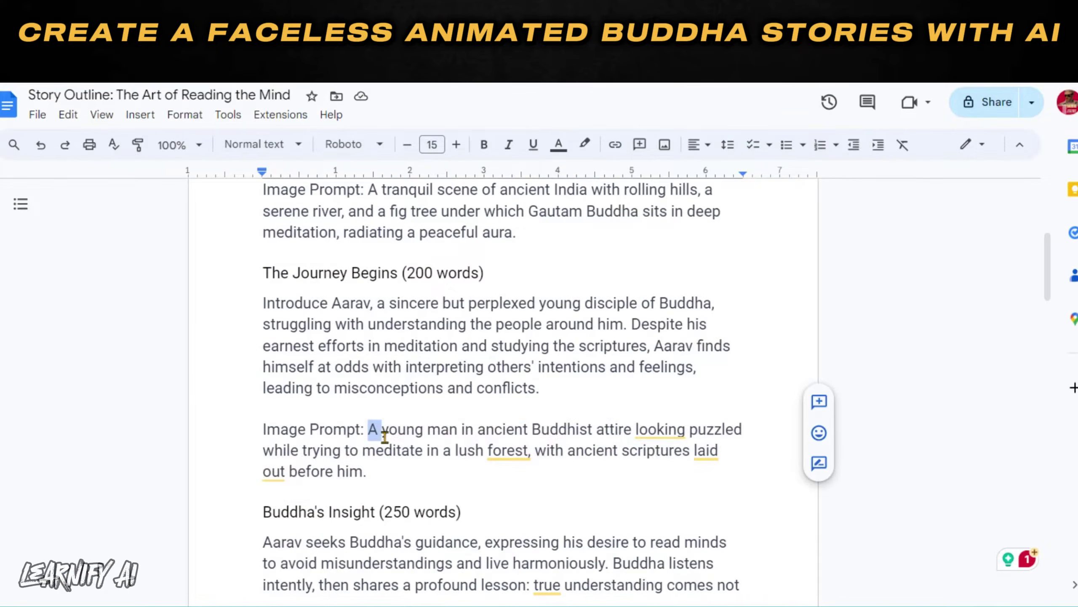
# Generate images in Leonardo.Ai from The Journey Begins image prompt in the story outline and save the results to disk.
pyautogui.moveTo(375, 431); pyautogui.dragTo(368, 471)
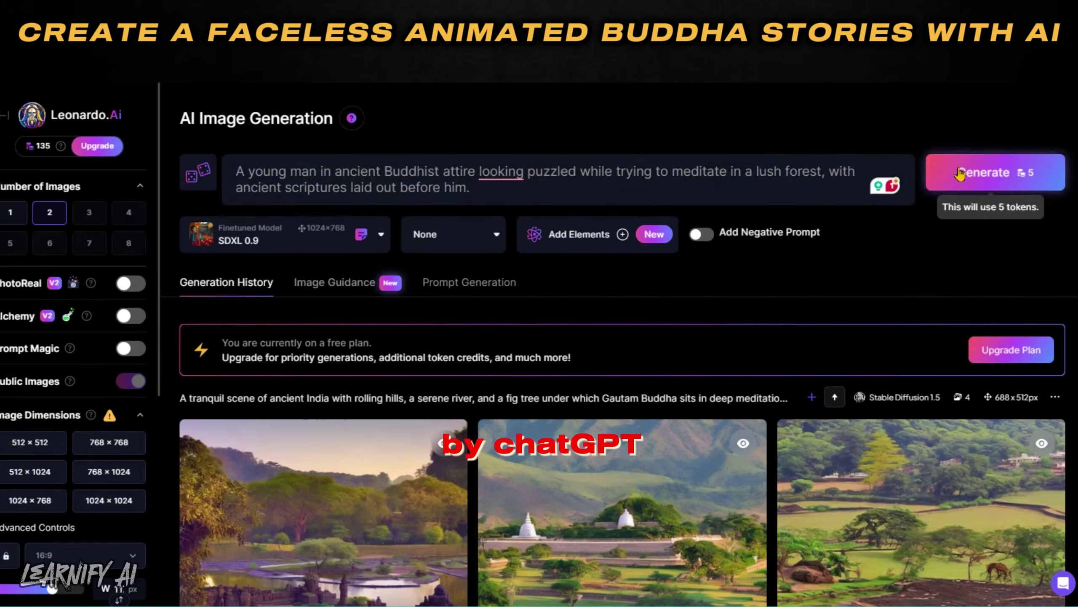
pyautogui.click(983, 172)
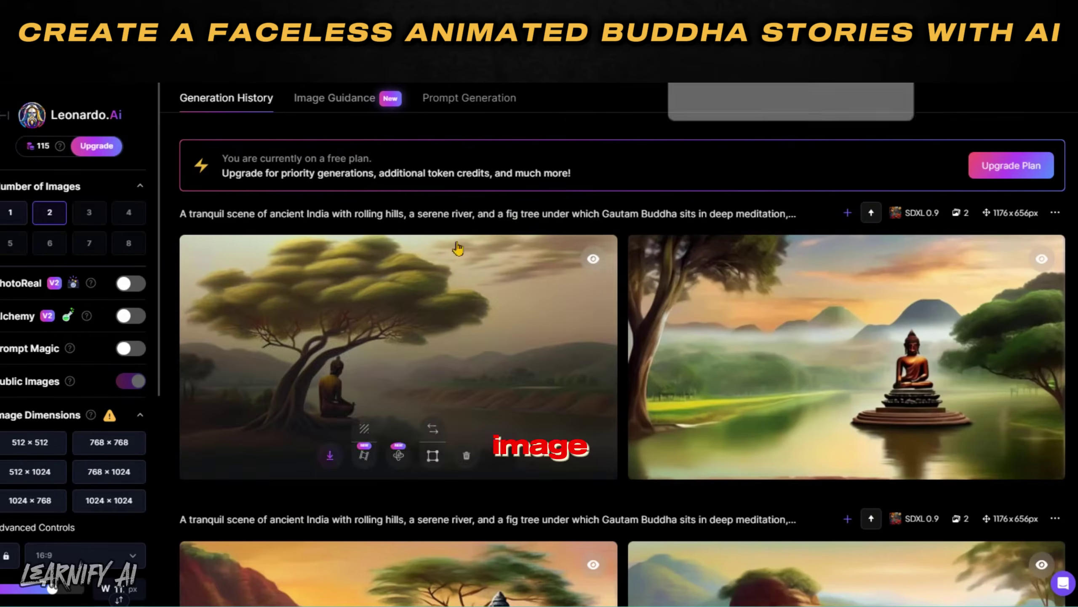
pyautogui.click(433, 445)
pyautogui.scroll(-8, 807, 383)
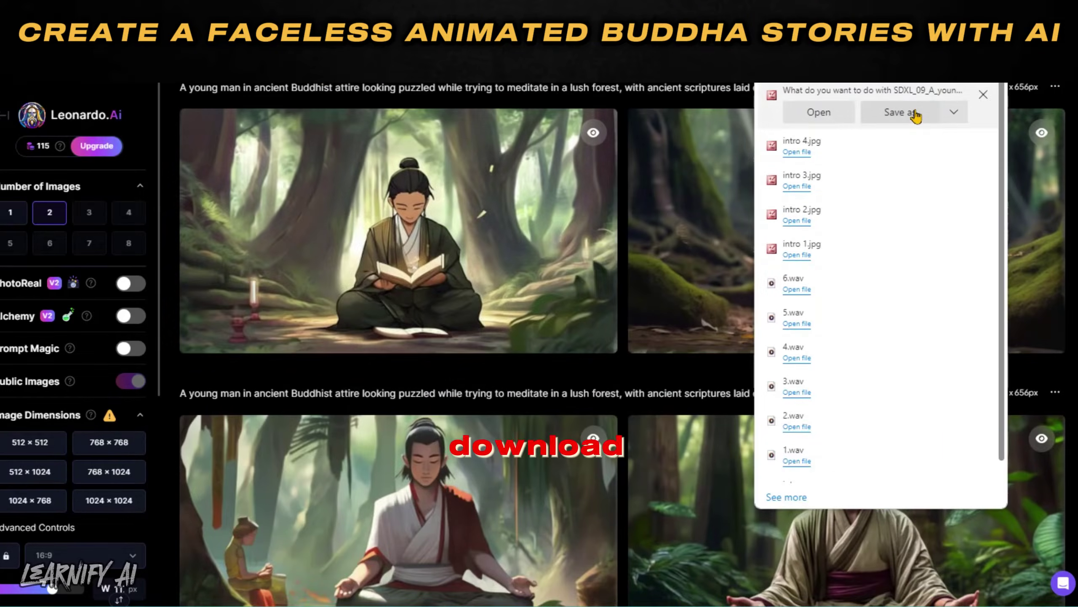
pyautogui.click(913, 113)
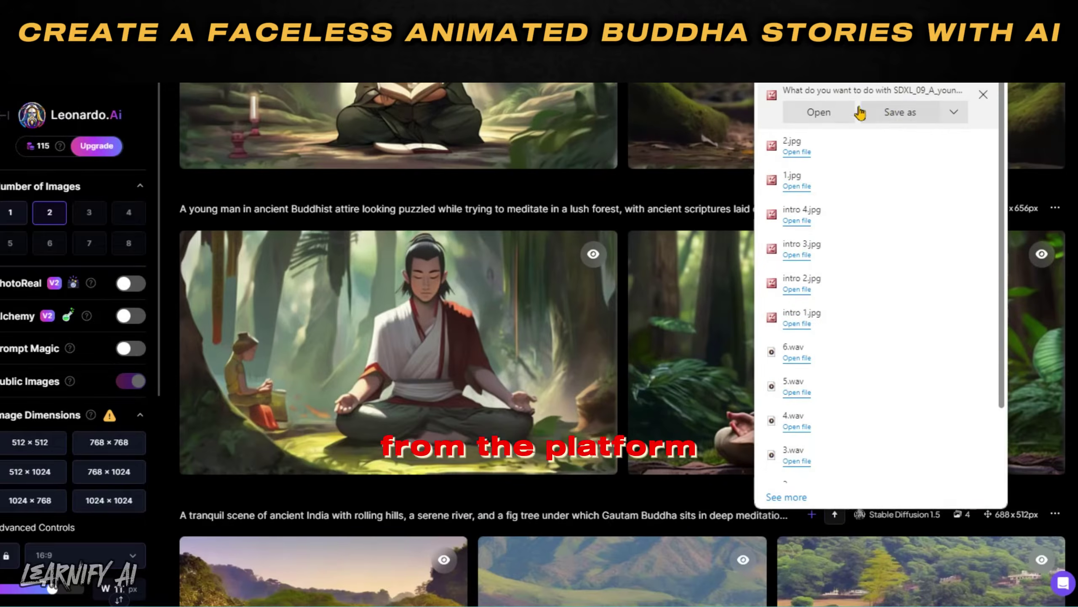
pyautogui.click(896, 112)
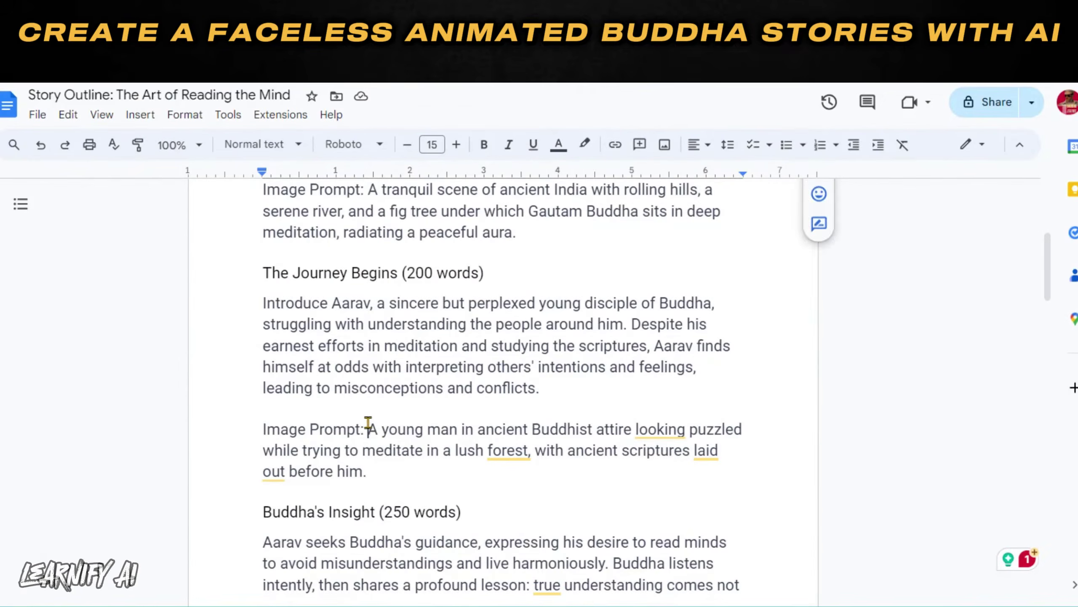
# Switch to Bing Image Creator and create images from the Introduction's image prompt of the tranquil ancient India scene.
pyautogui.rightClick(406, 434)
pyautogui.click(451, 242)
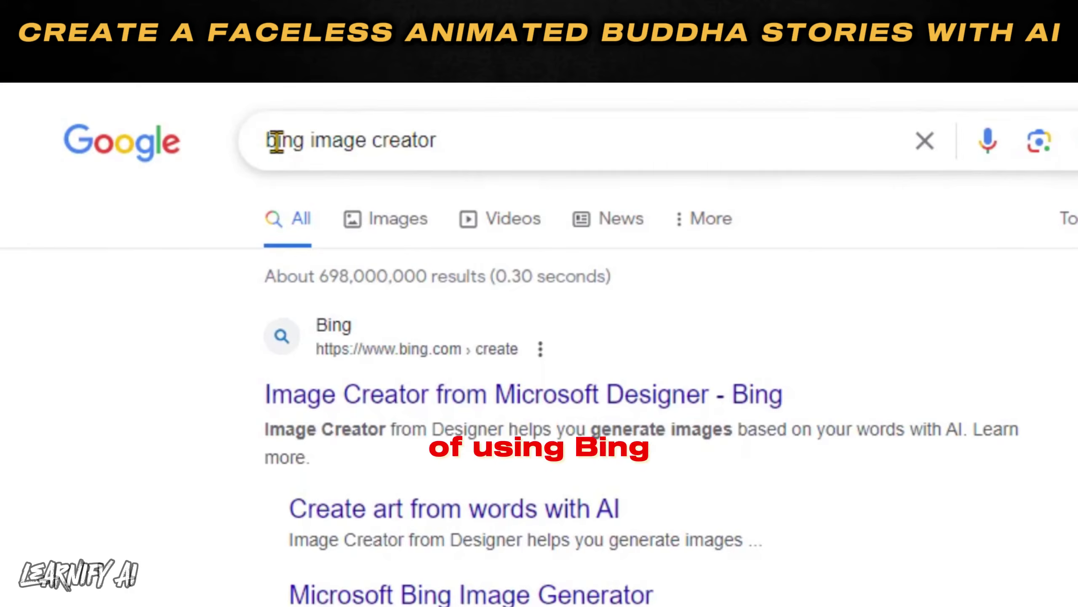
pyautogui.moveTo(314, 148); pyautogui.dragTo(402, 149)
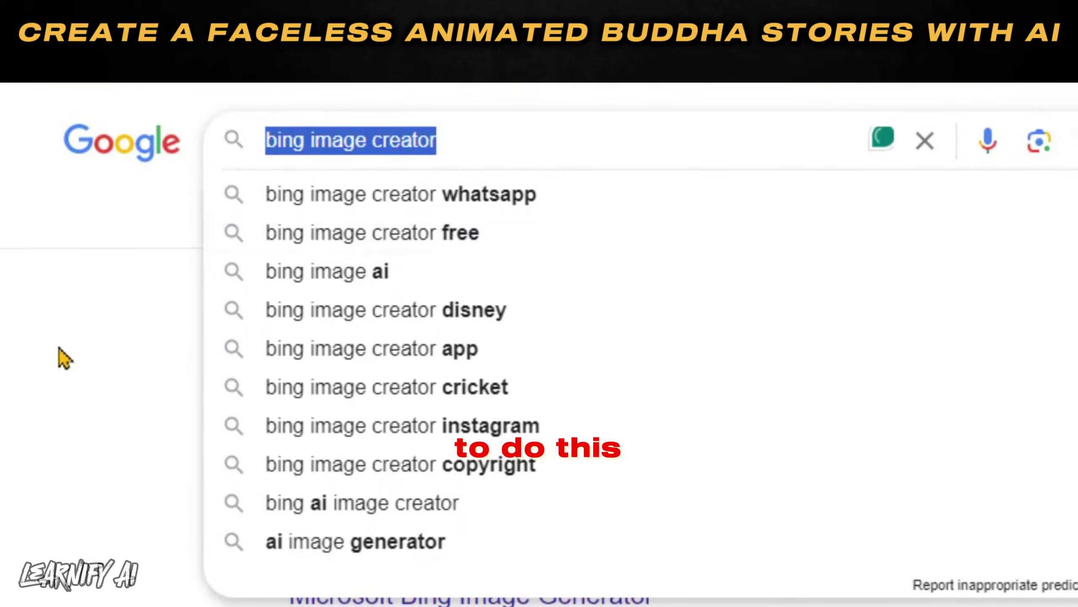
pyautogui.click(35, 446)
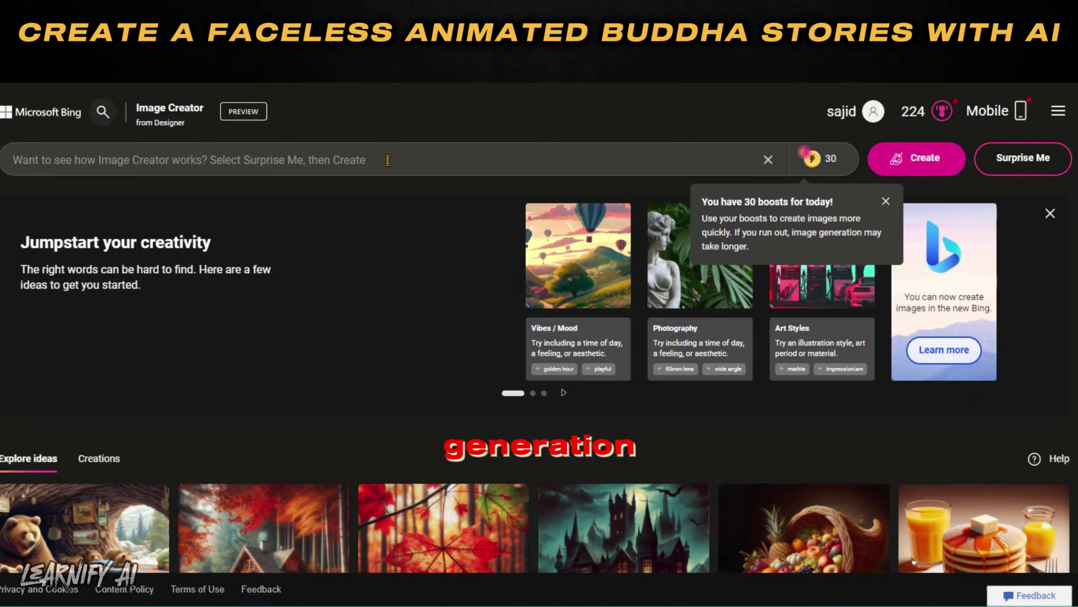
pyautogui.hotkey('ctrl', 'v')
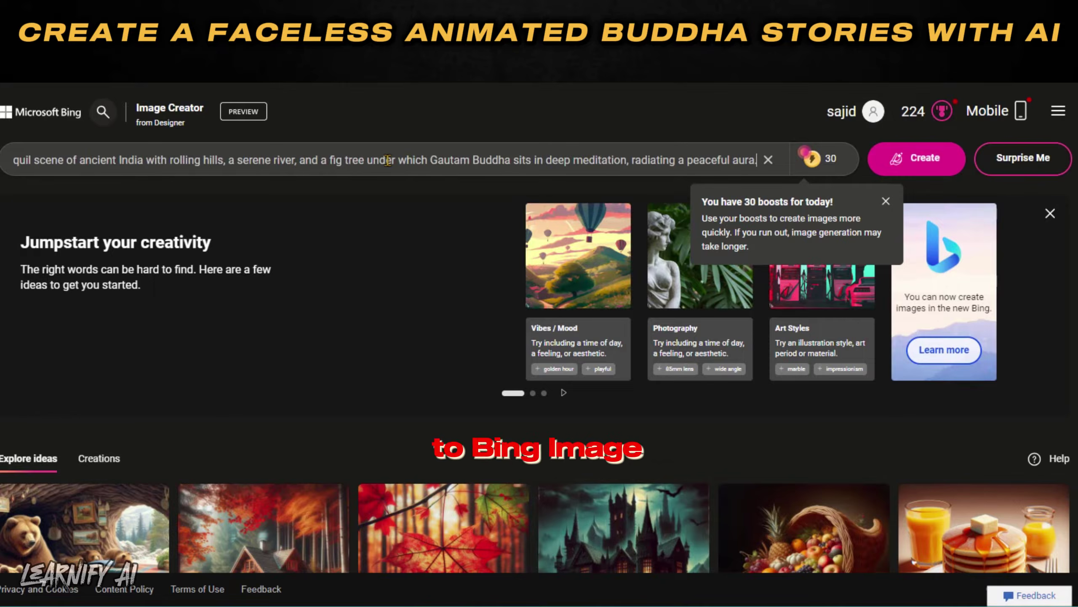
pyautogui.click(931, 173)
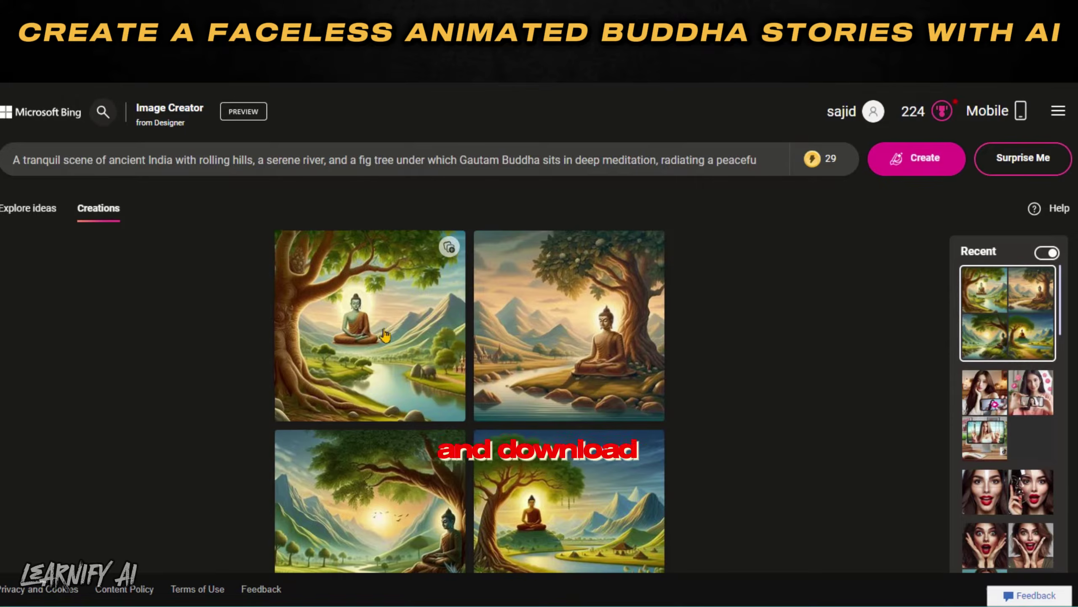
# Open the first Buddha image Bing created at full size and browse through the other results.
pyautogui.click(385, 336)
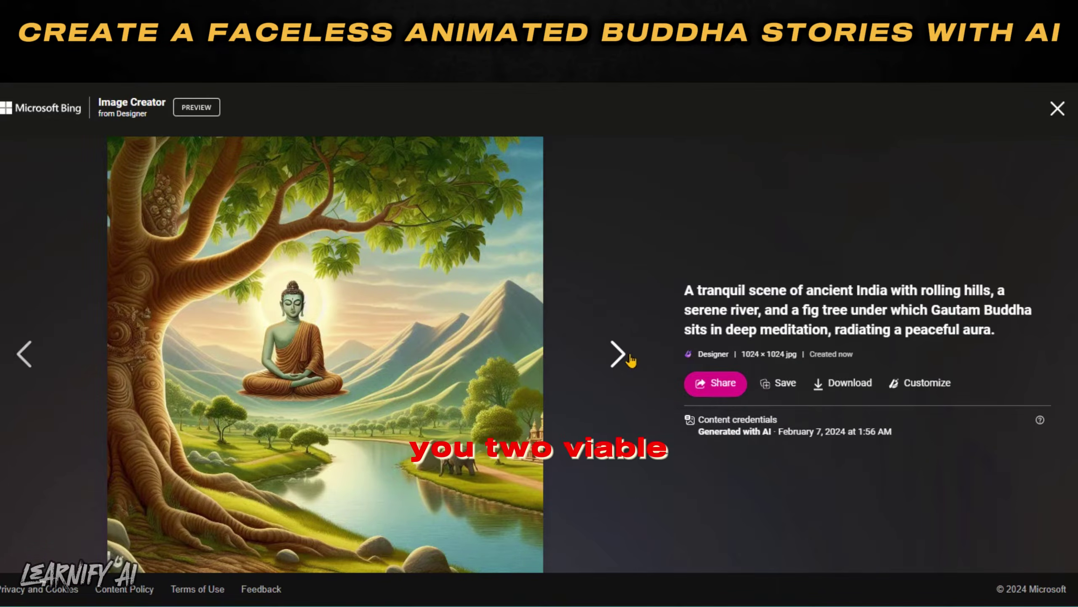
pyautogui.click(631, 361)
pyautogui.click(632, 360)
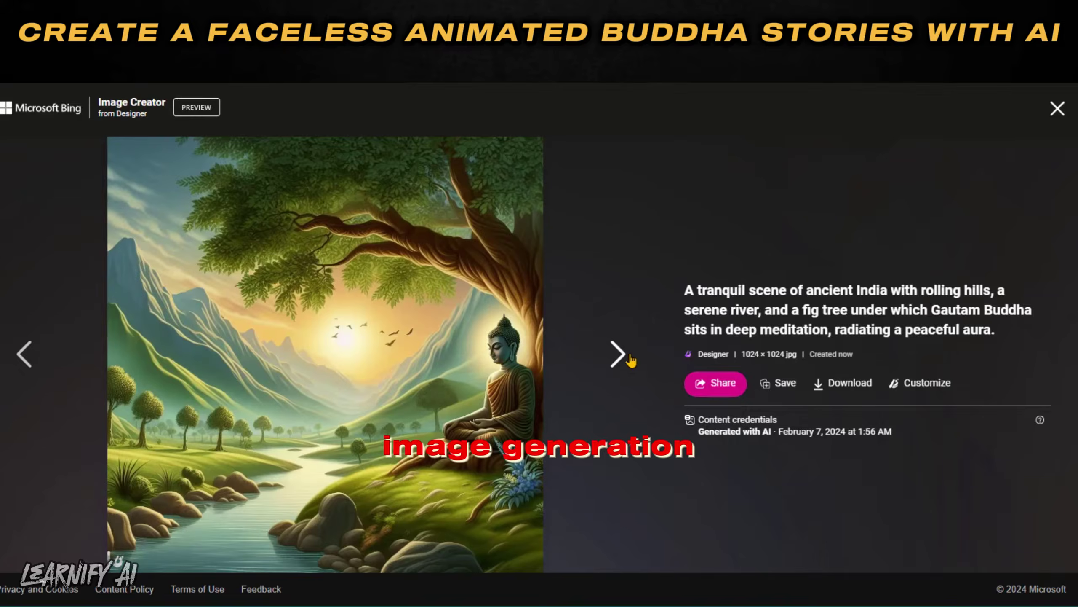
pyautogui.click(631, 361)
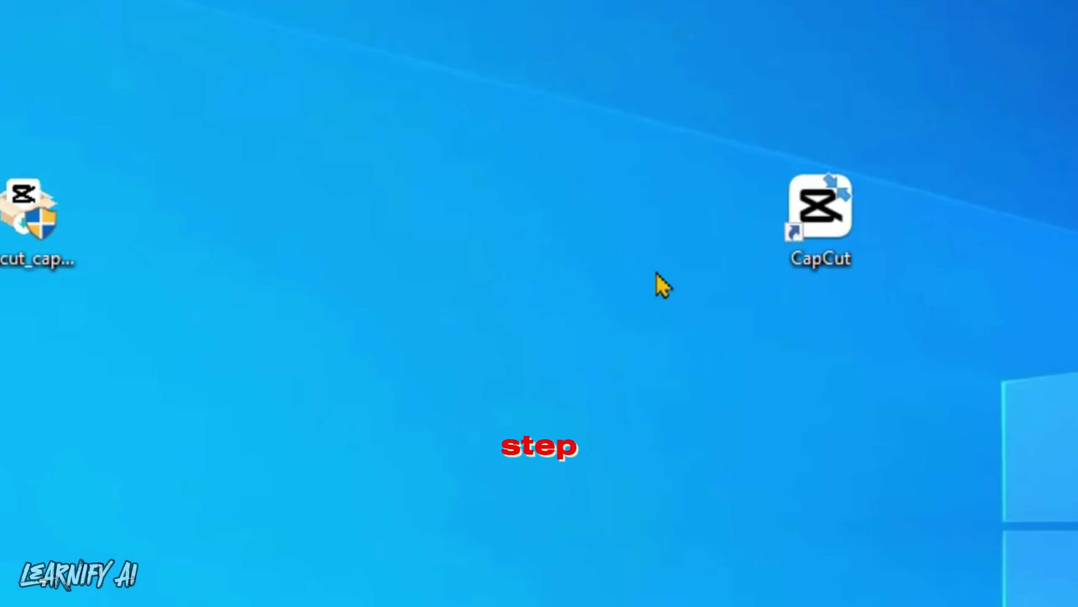
# Open CapCut and import all pictures from the images folder and all audio files from the voiceovers folder.
pyautogui.click(827, 222)
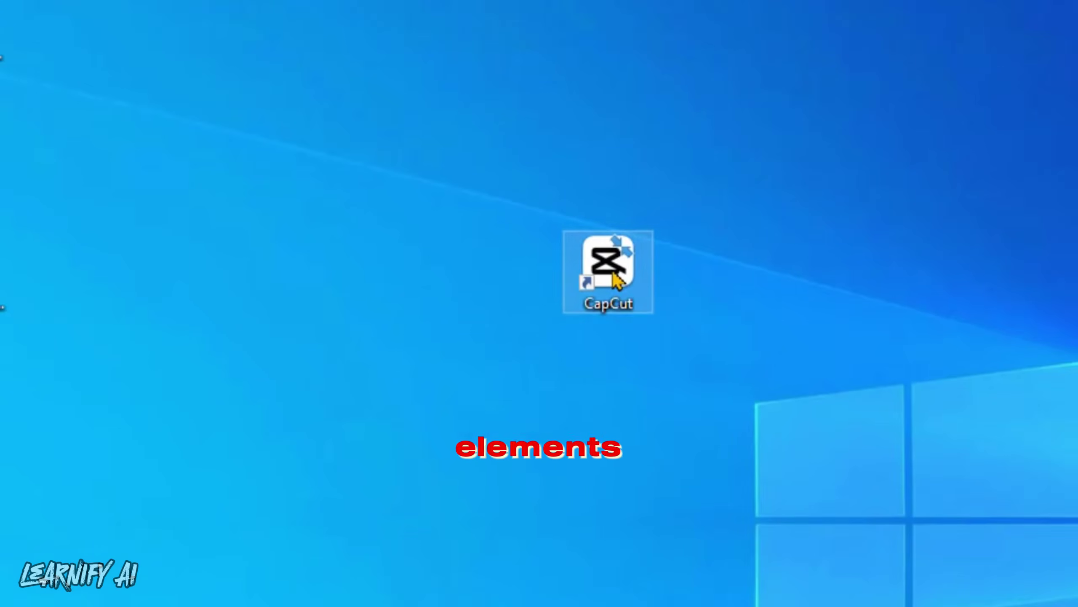
pyautogui.doubleClick(618, 280)
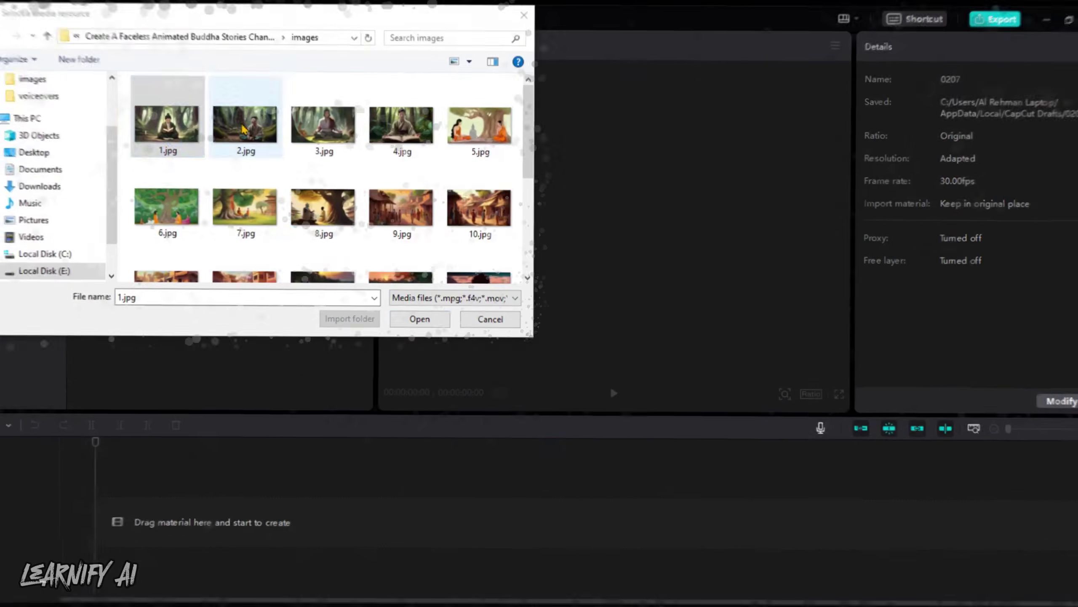
pyautogui.hotkey('ctrl', 'a')
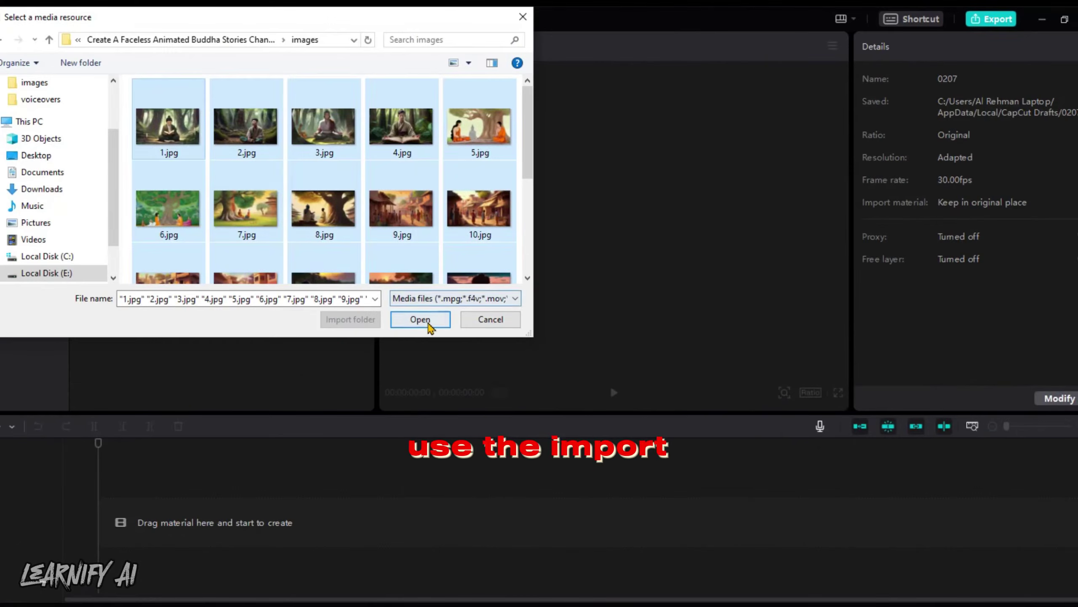
pyautogui.click(420, 318)
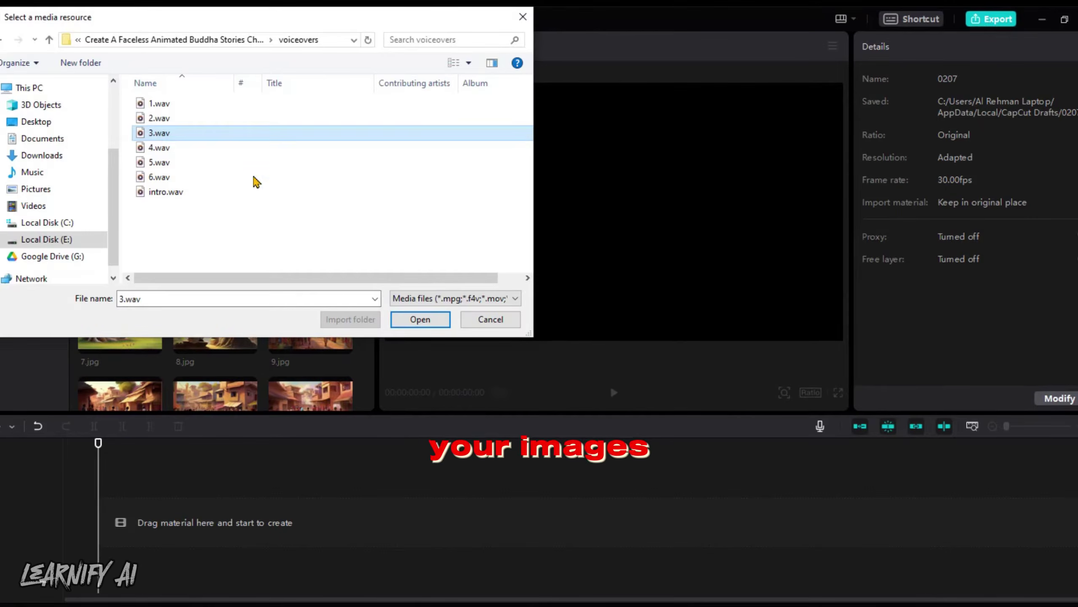
pyautogui.hotkey('ctrl', 'a')
pyautogui.click(418, 316)
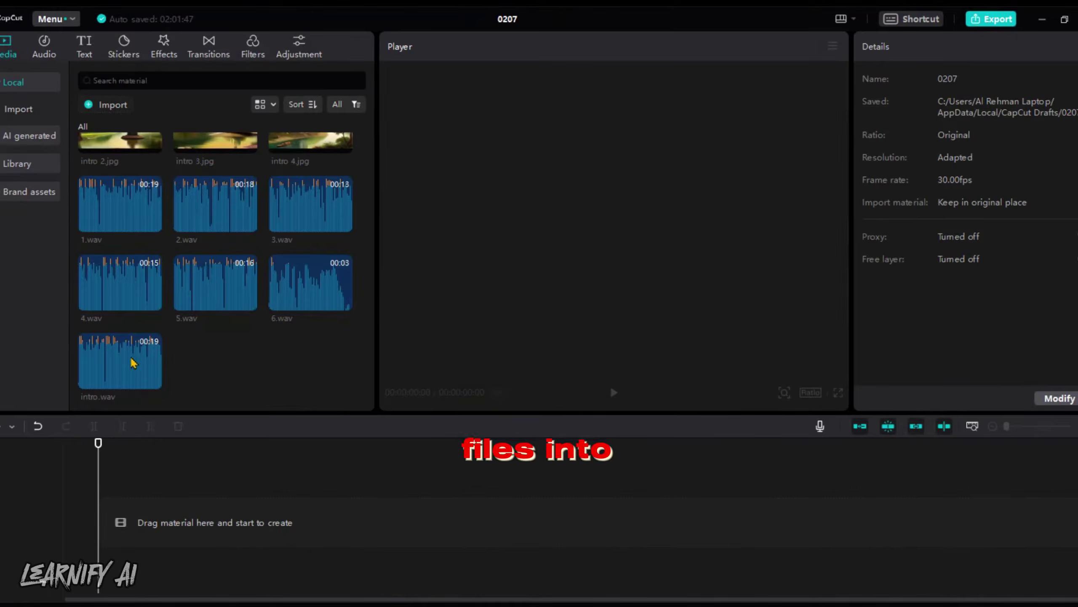
# Place the voiceovers end to end on the timeline in the order intro.wav, then 1.wav through 6.wav.
pyautogui.click(147, 374)
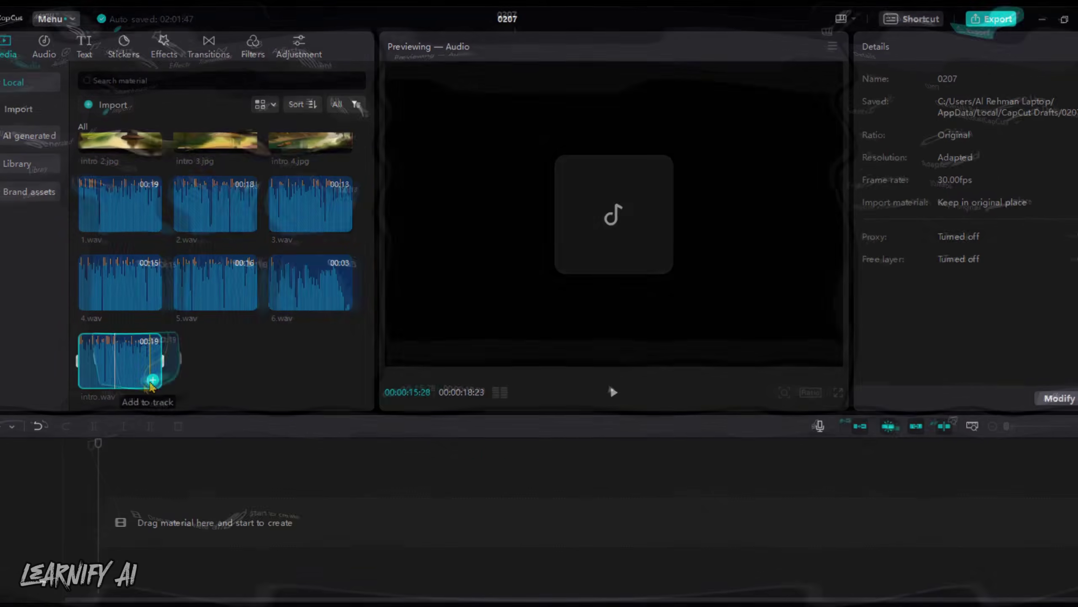
pyautogui.click(152, 382)
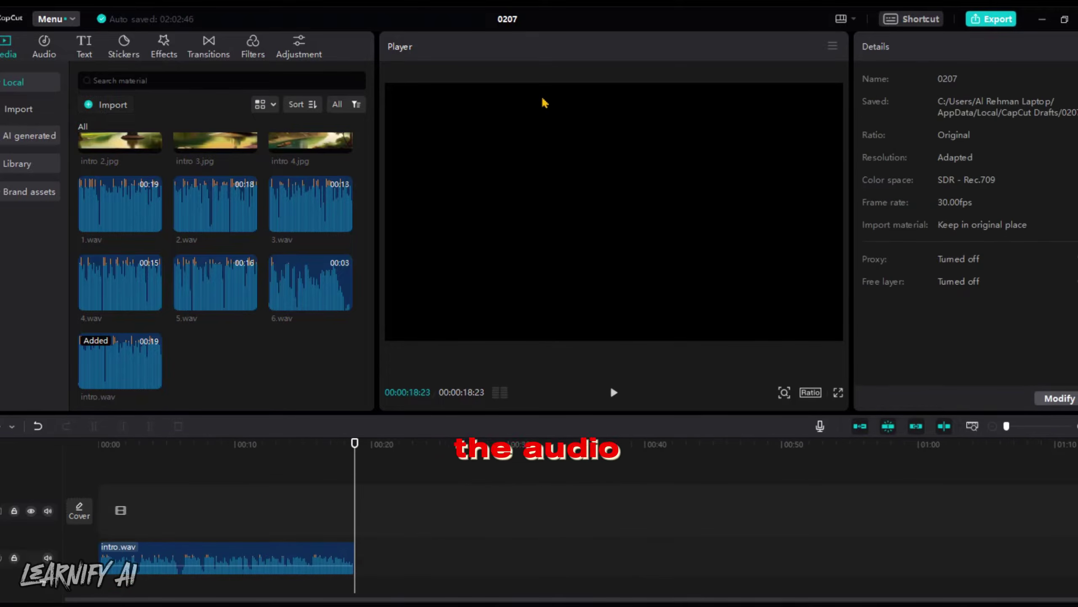
pyautogui.click(111, 203)
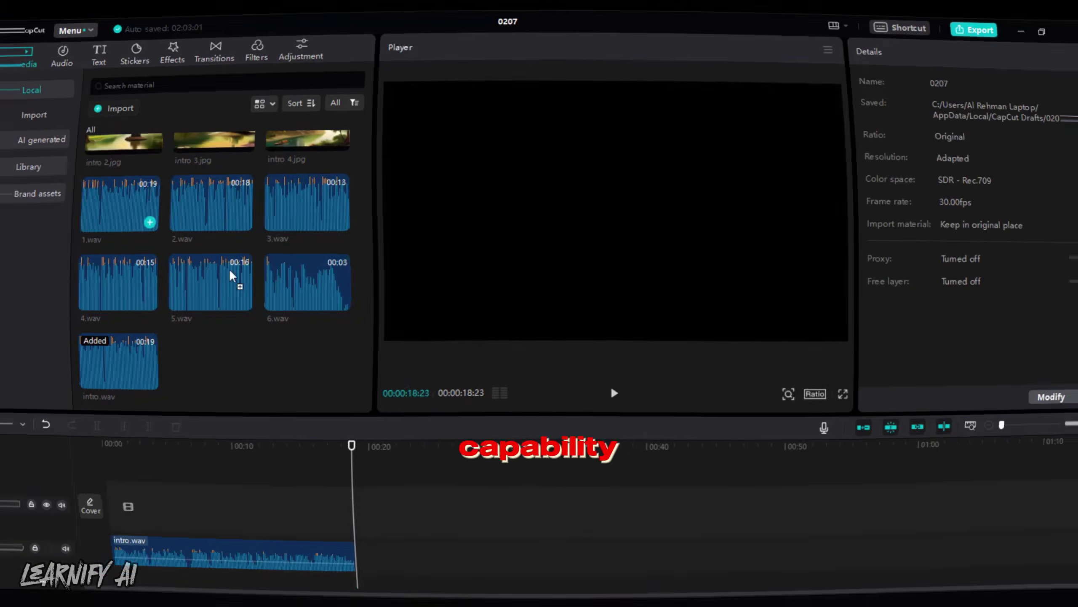
pyautogui.click(150, 221)
pyautogui.moveTo(211, 203); pyautogui.dragTo(607, 555)
pyautogui.click(340, 221)
pyautogui.moveTo(120, 283); pyautogui.dragTo(1040, 557)
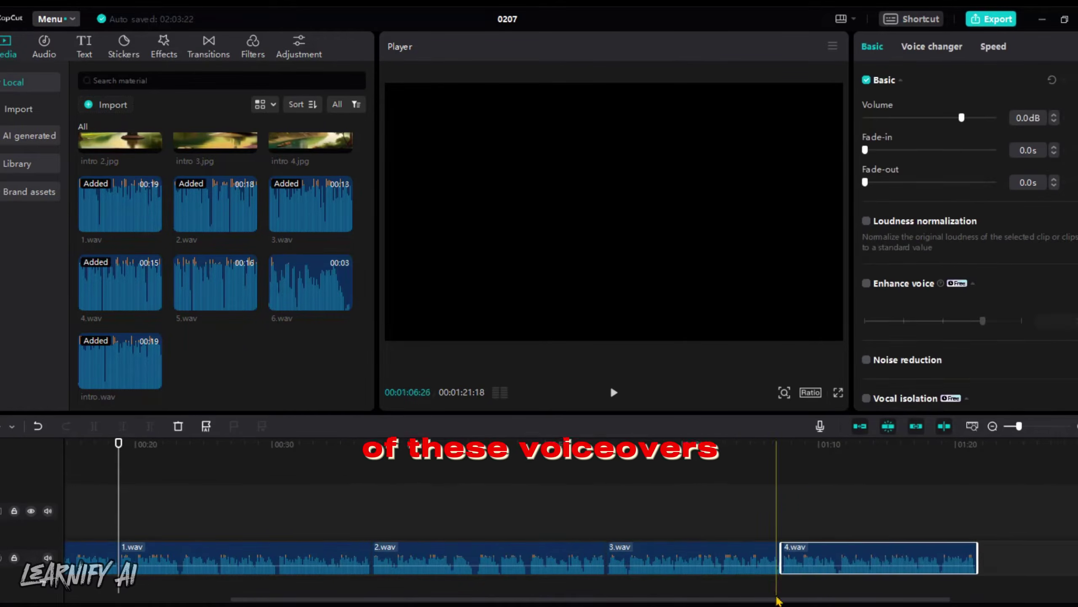
pyautogui.moveTo(216, 283); pyautogui.dragTo(845, 602)
pyautogui.moveTo(310, 283); pyautogui.dragTo(807, 557)
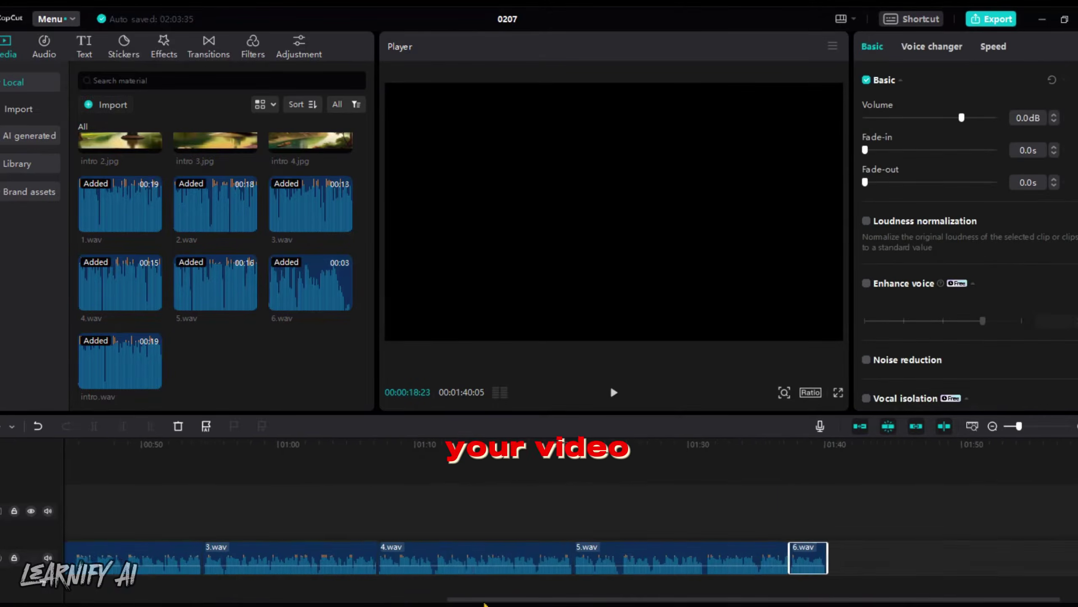
pyautogui.moveTo(637, 599); pyautogui.dragTo(297, 599)
pyautogui.click(172, 444)
pyautogui.click(236, 558)
pyautogui.click(993, 46)
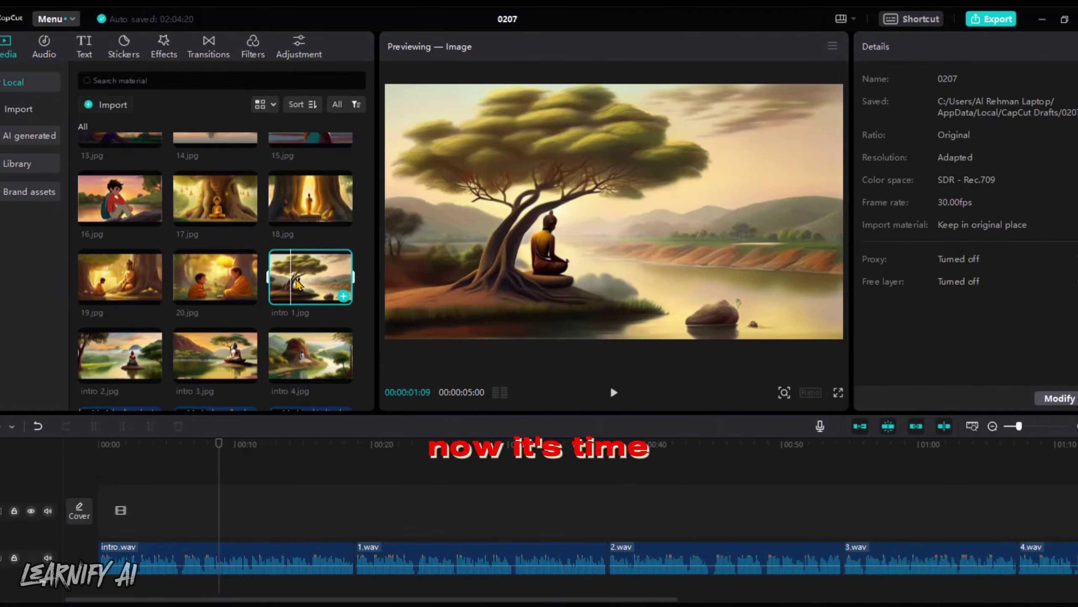
# Place intro 1.jpg, intro 2.jpg, intro 3.jpg and intro 4.jpg one after another on the video track above intro.wav.
pyautogui.moveTo(299, 284); pyautogui.dragTo(153, 516)
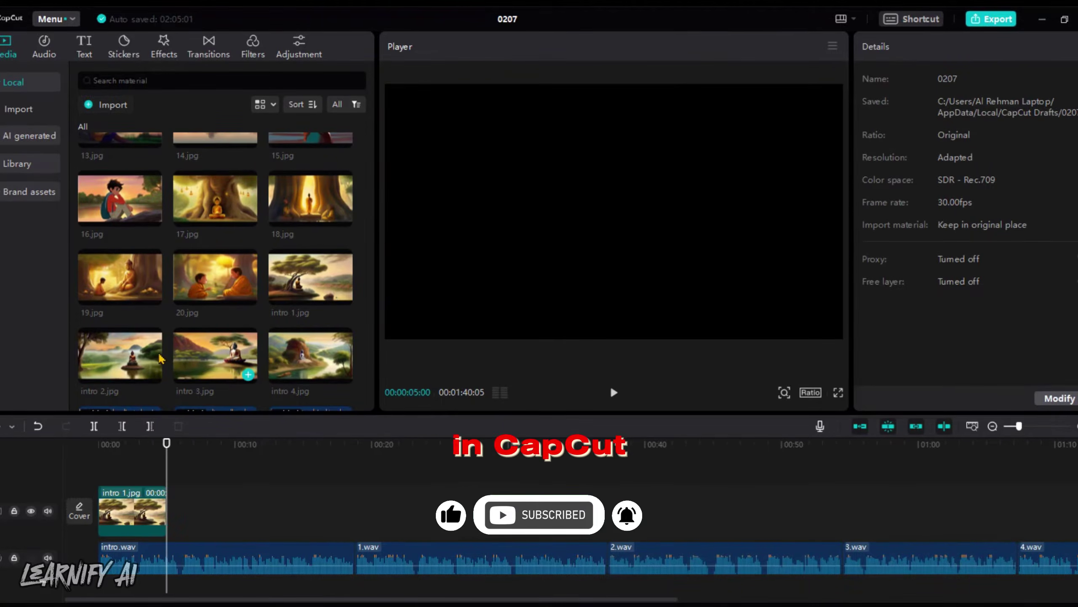
pyautogui.click(152, 374)
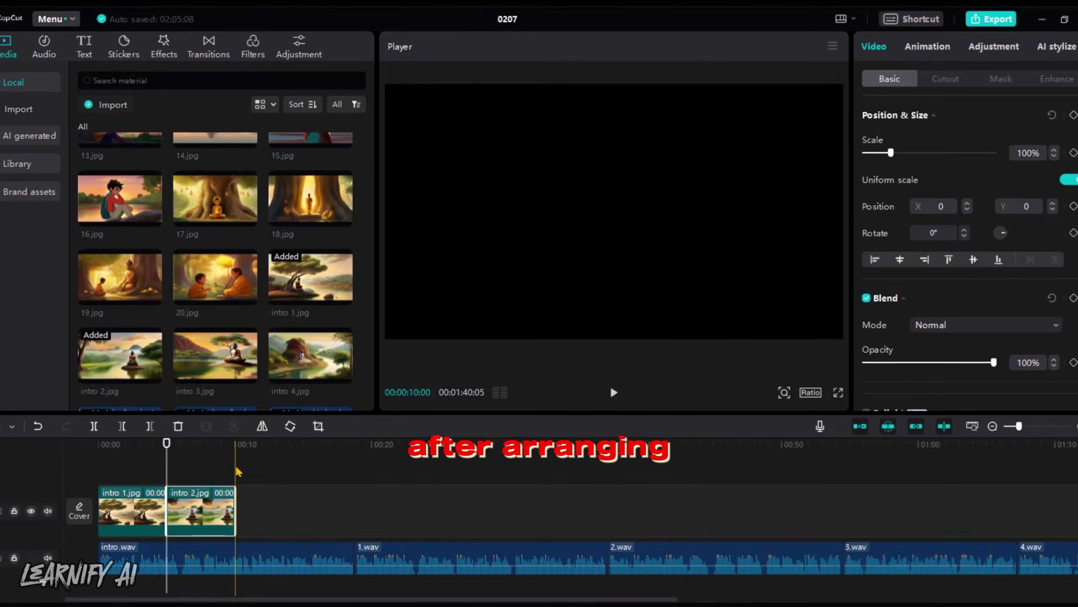
pyautogui.click(238, 471)
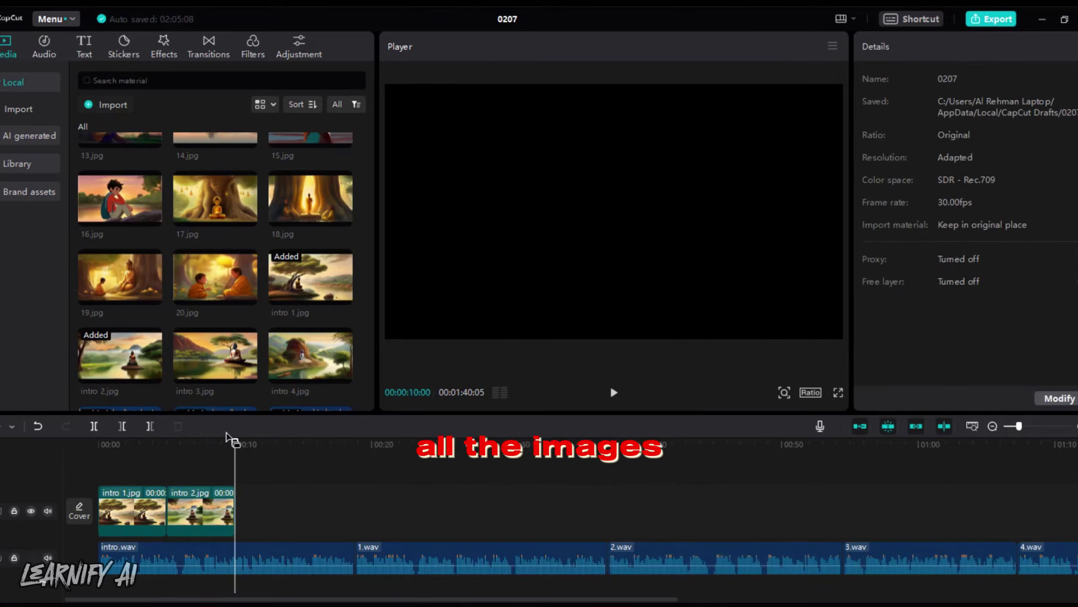
pyautogui.click(248, 374)
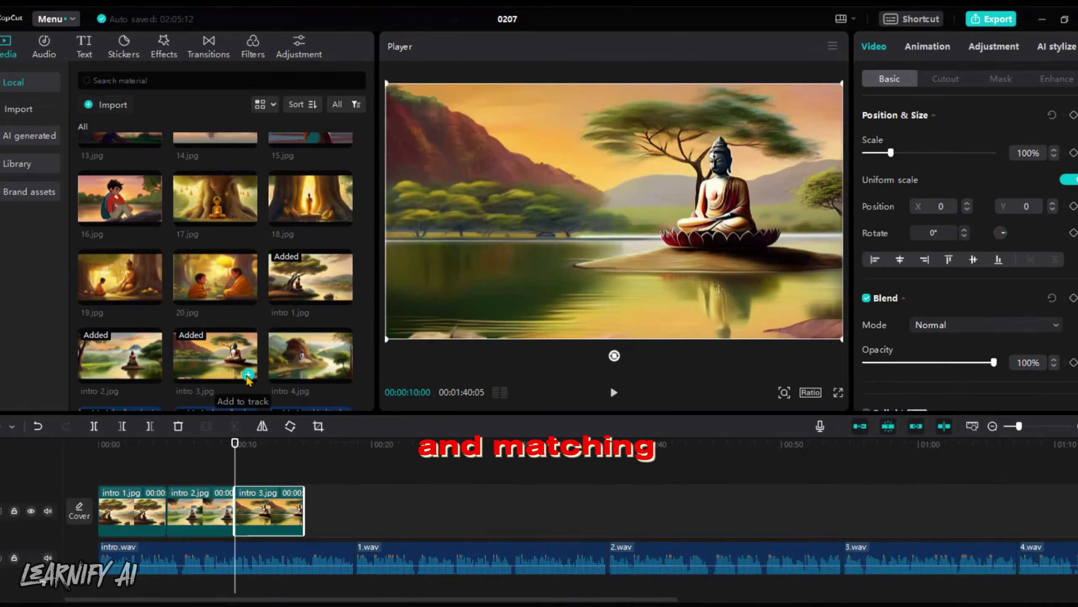
pyautogui.click(306, 475)
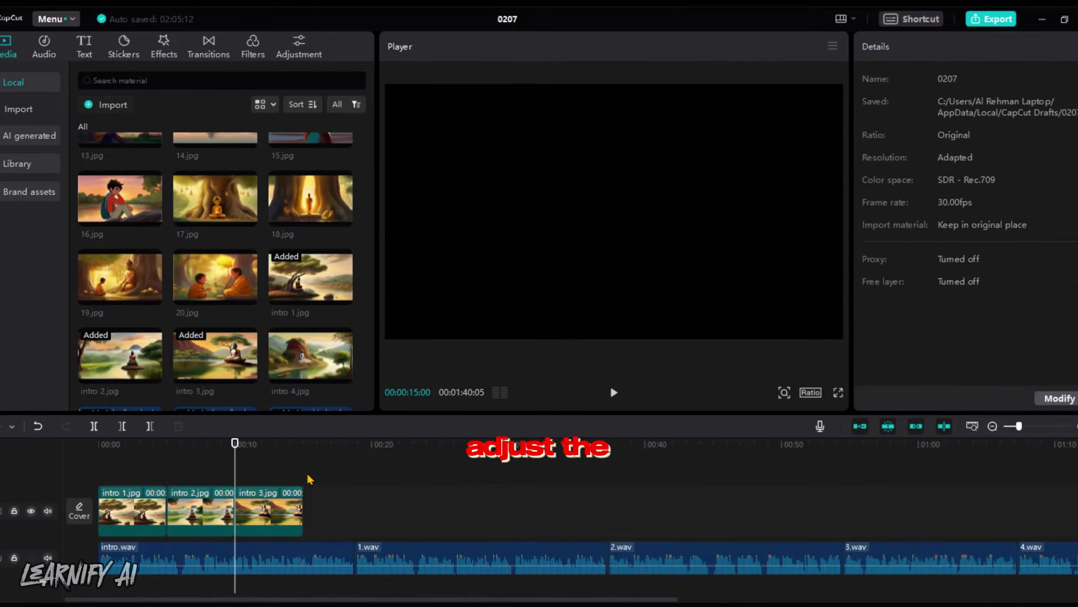
pyautogui.click(344, 374)
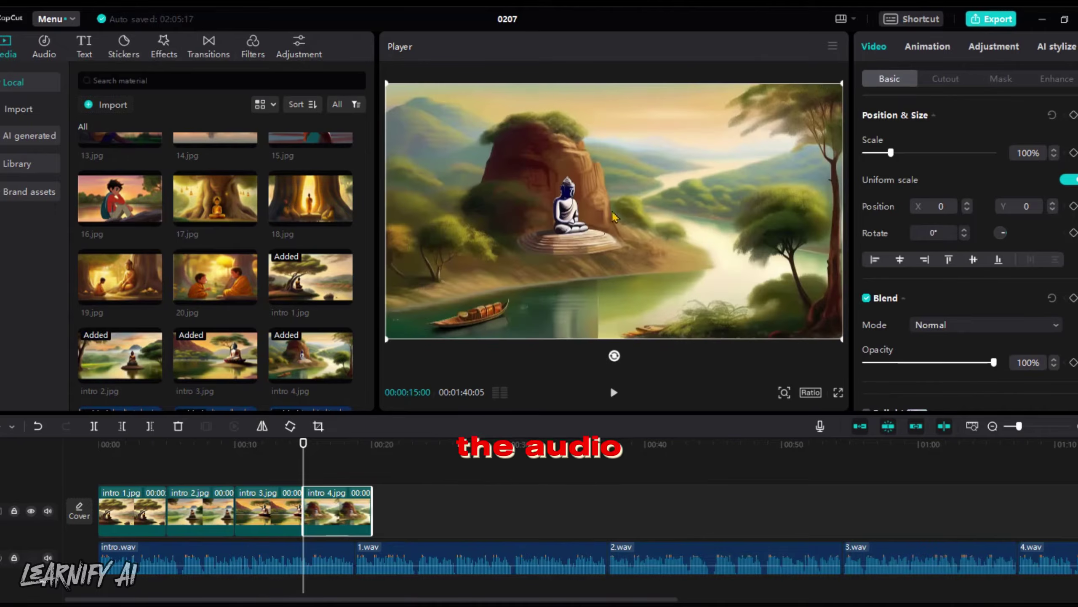
pyautogui.hotkey('ctrl', '=')
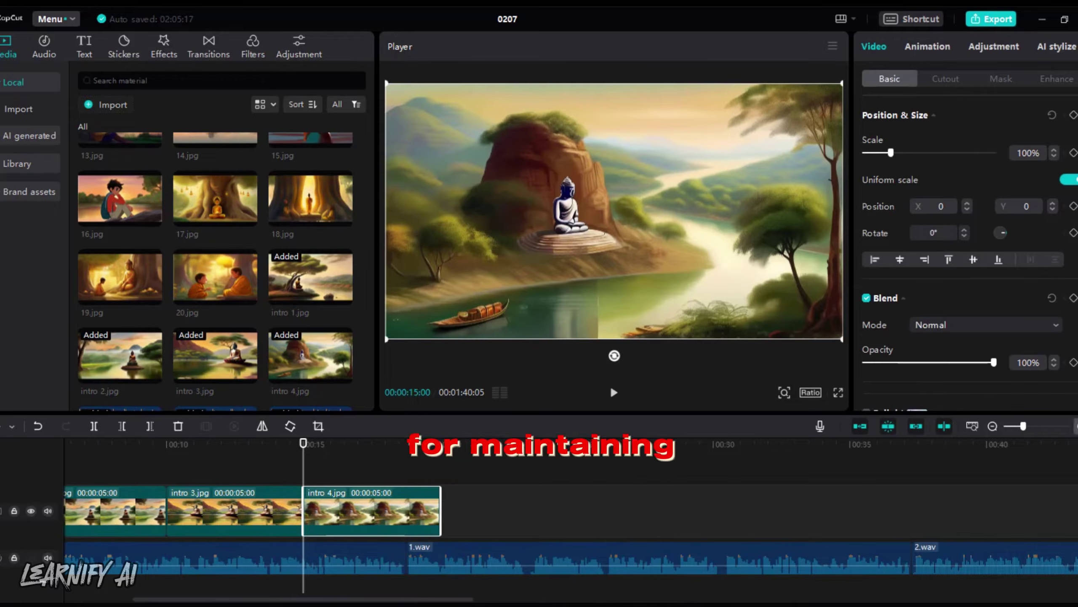
pyautogui.hotkey('ctrl', '=')
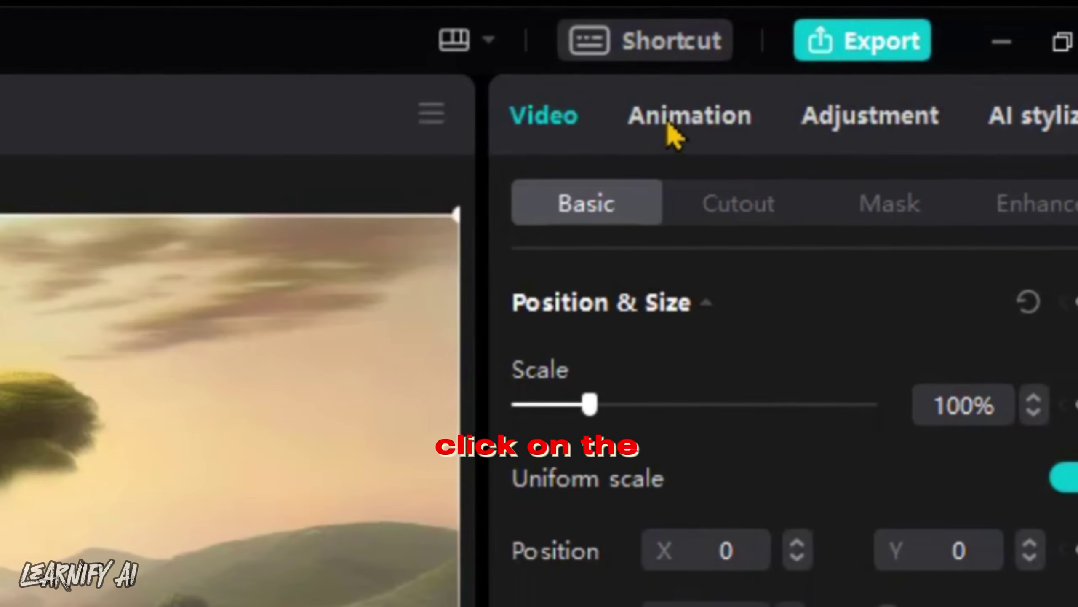
# Apply the Bend-Zoom combo animation to the intro 1.jpg clip.
pyautogui.click(673, 135)
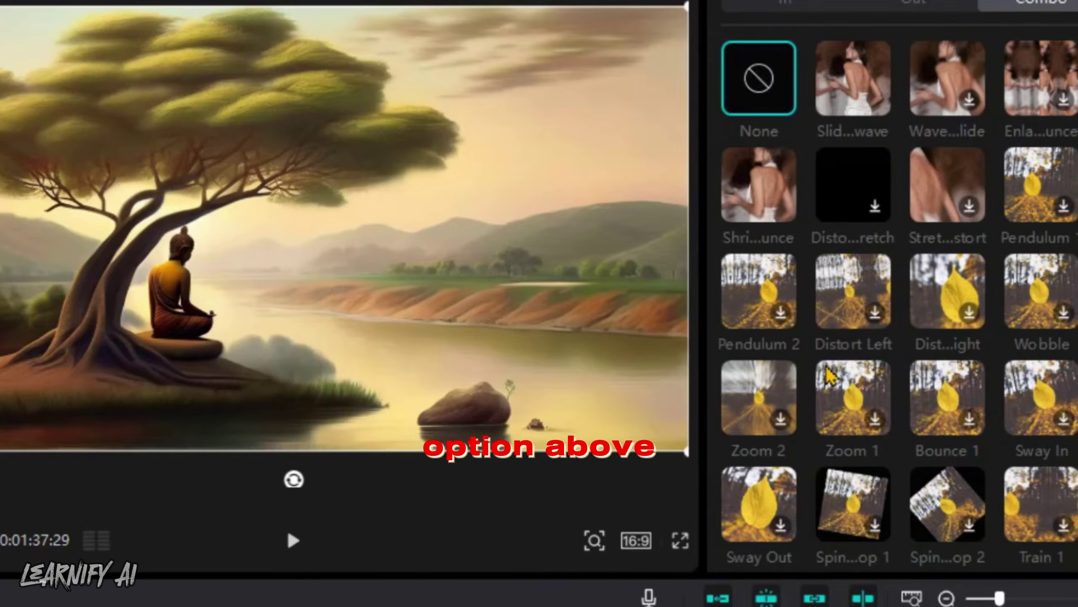
pyautogui.scroll(-3, 888, 456)
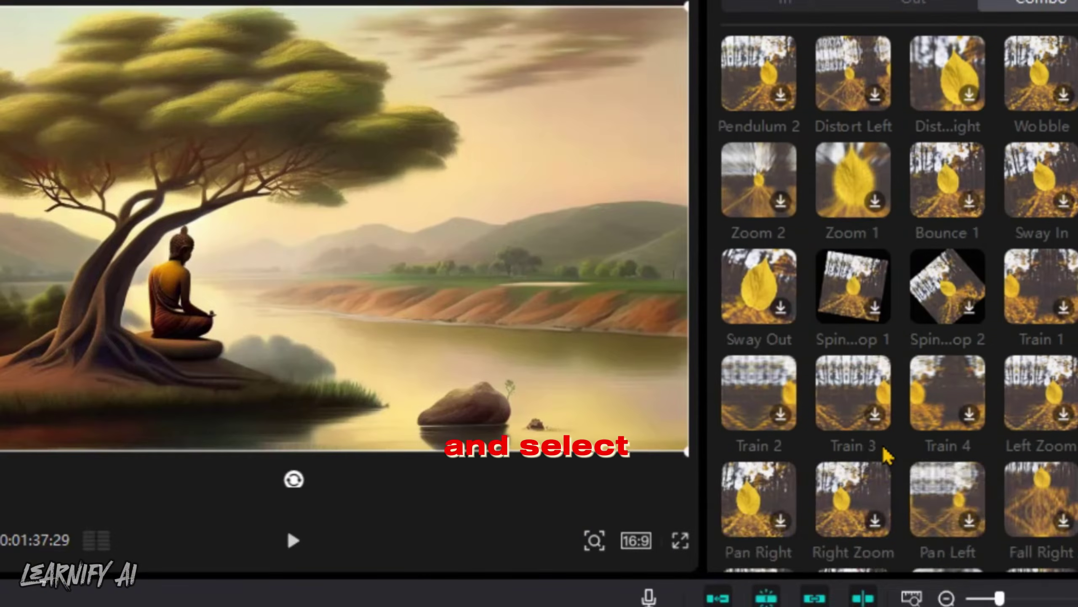
pyautogui.scroll(-9, 888, 457)
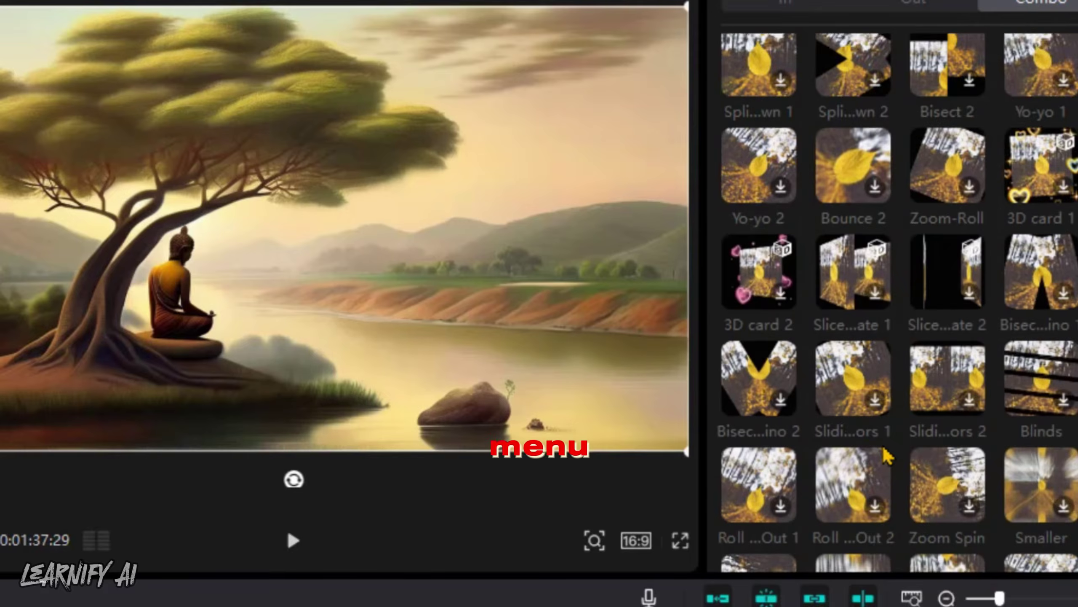
pyautogui.scroll(-3, 887, 457)
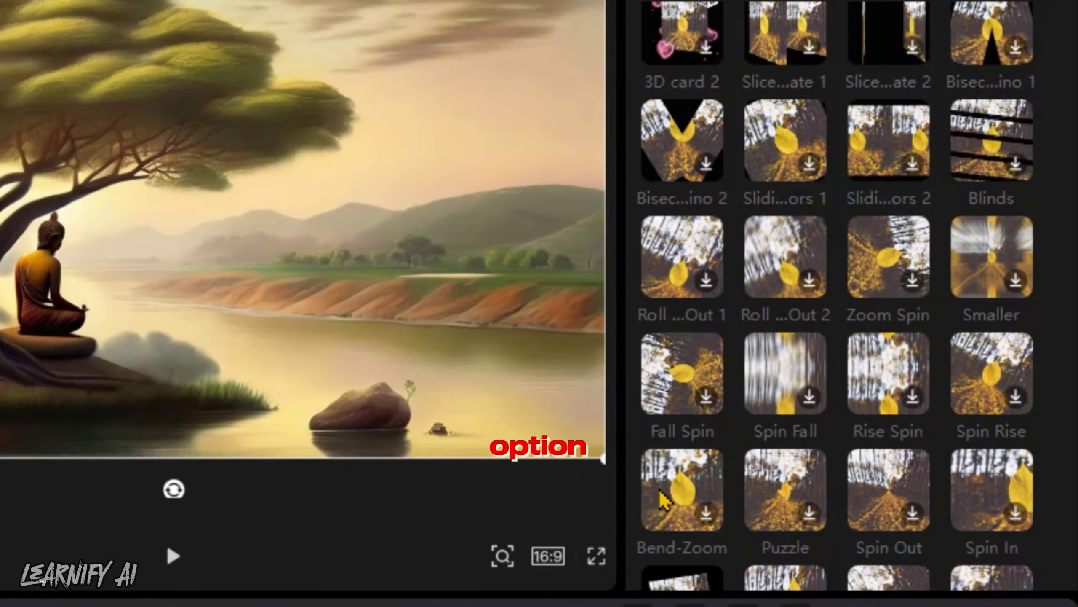
pyautogui.click(664, 500)
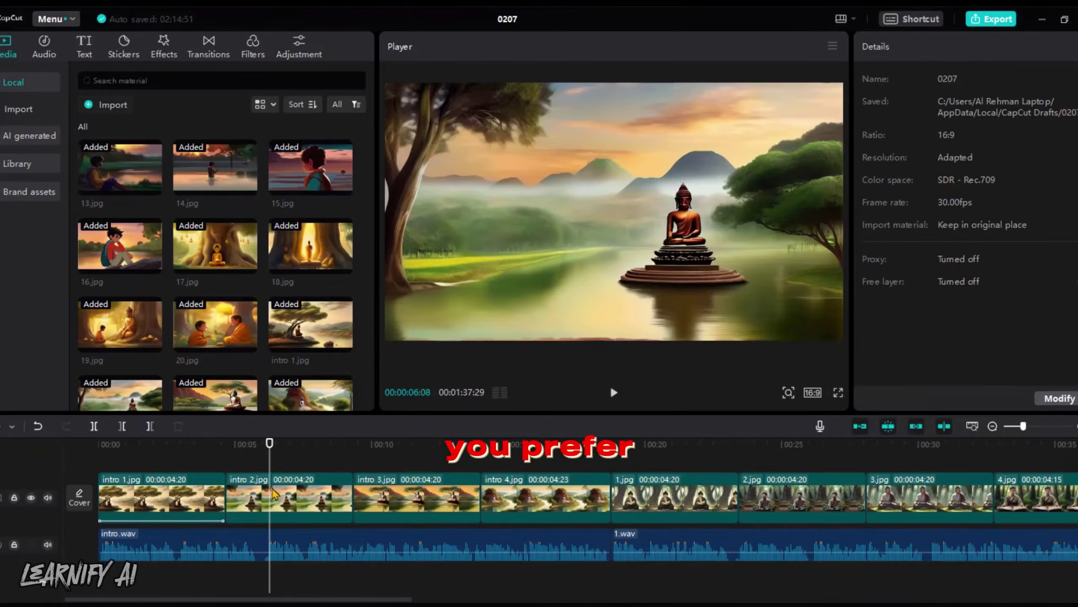
# Apply the Bend-Zoom combo animation to the intro 2.jpg clip and check its playback.
pyautogui.click(276, 497)
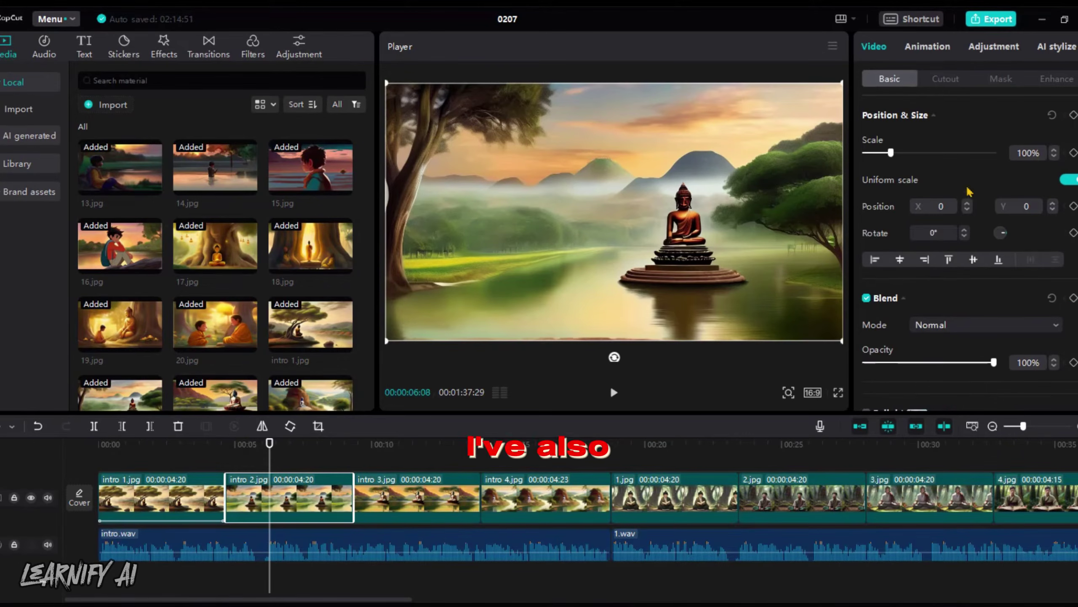
pyautogui.click(927, 54)
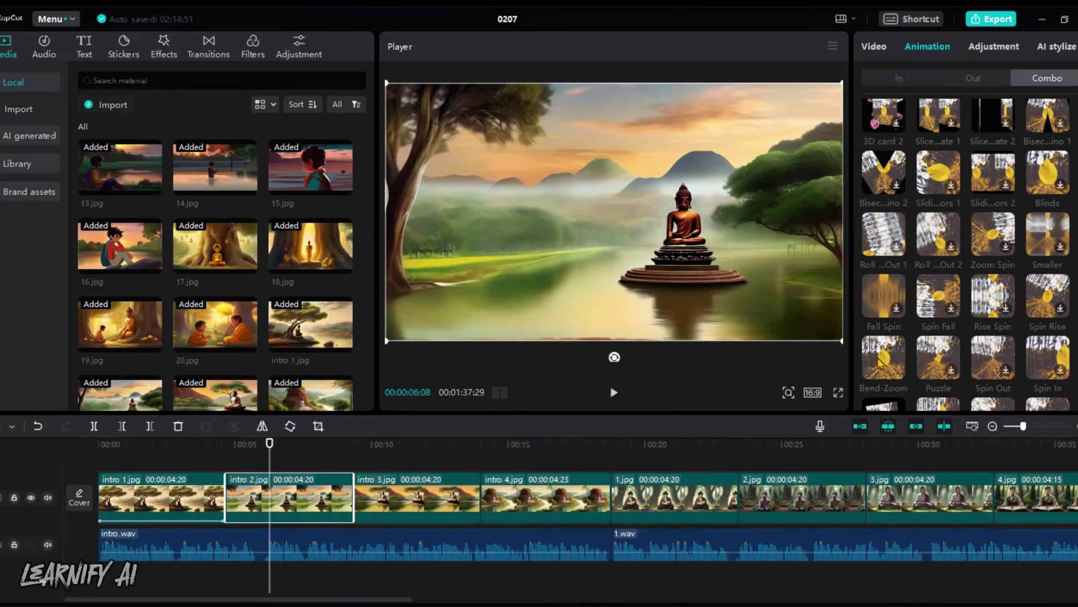
pyautogui.click(879, 359)
pyautogui.click(614, 392)
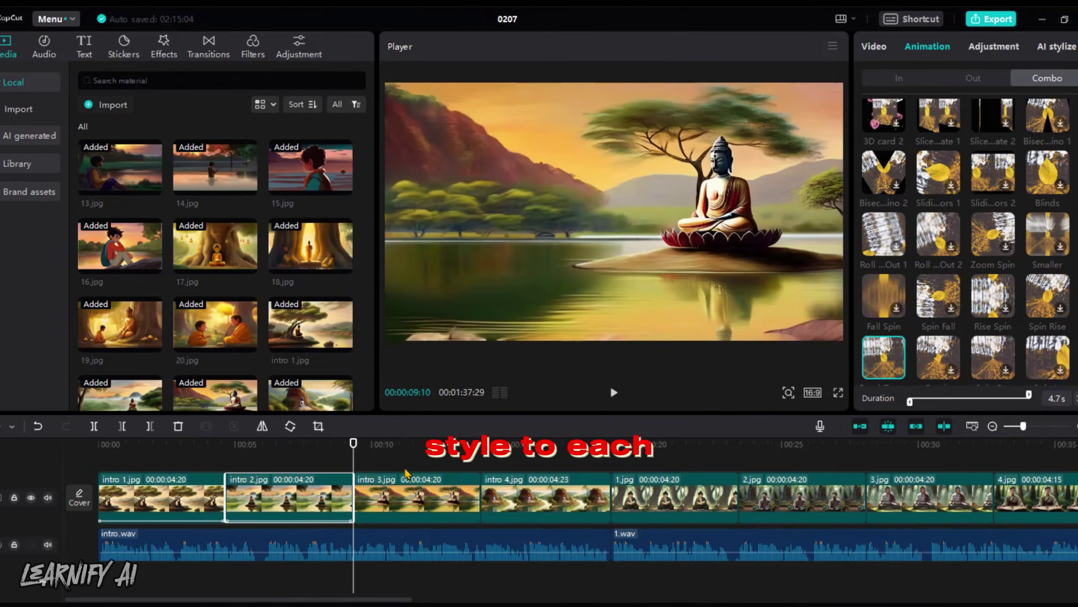
# Apply the Bend-Zoom combo animation to the intro 3.jpg clip.
pyautogui.click(405, 444)
pyautogui.click(407, 499)
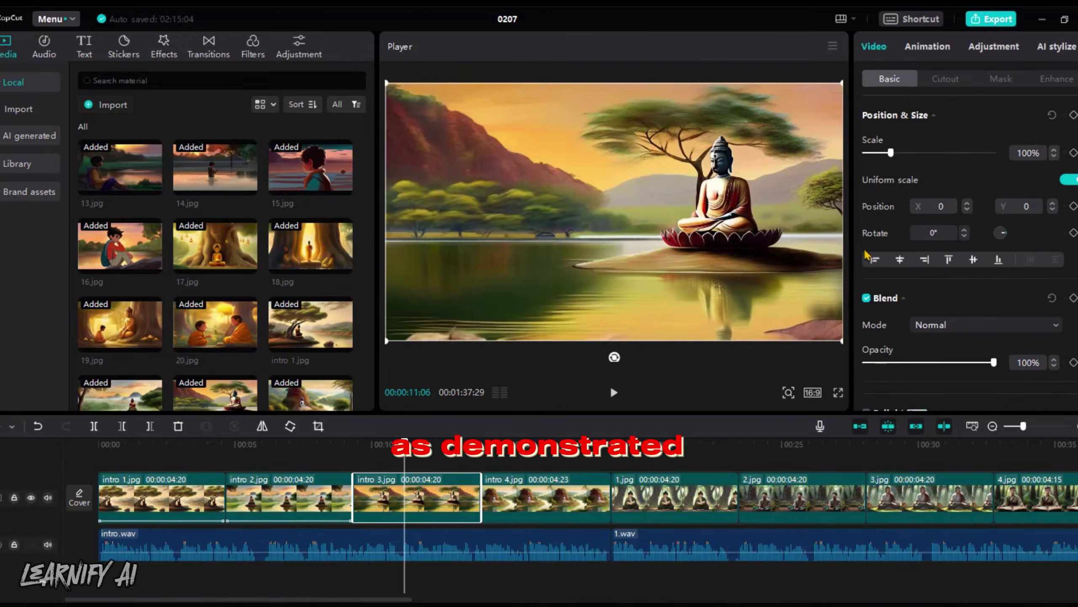
pyautogui.click(927, 47)
pyautogui.click(878, 359)
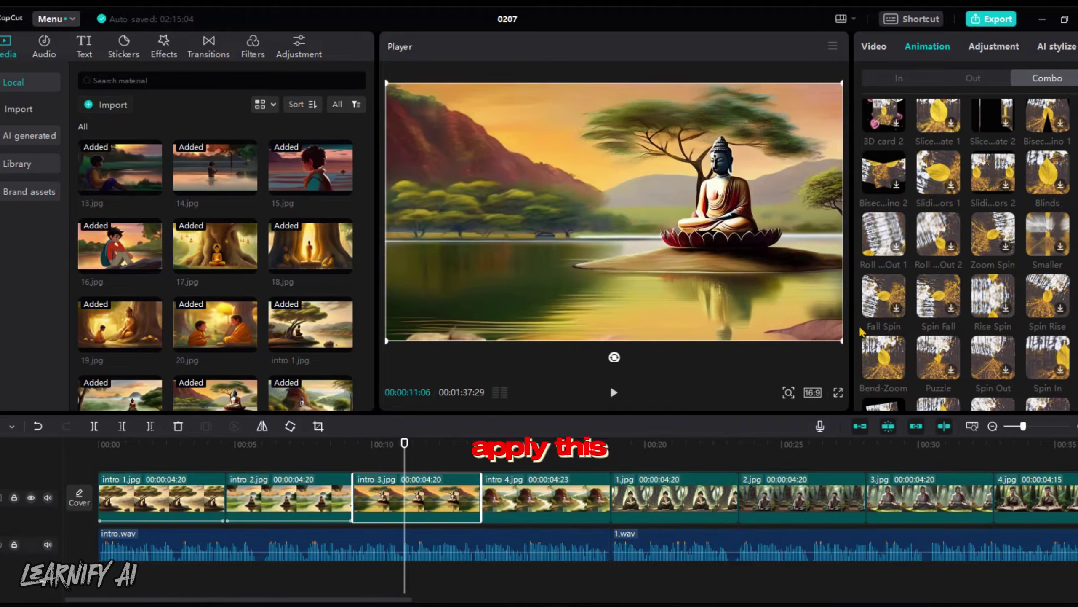
# Apply the Bend-Zoom combo animation to every remaining image clip, from intro 4.jpg to the end of the timeline.
pyautogui.click(447, 444)
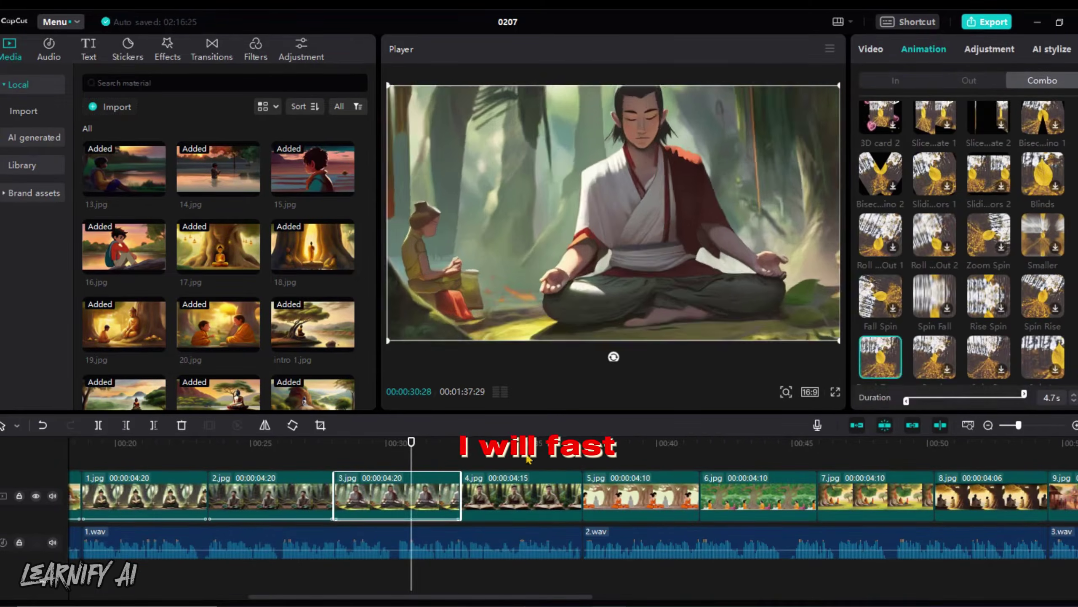
pyautogui.click(644, 445)
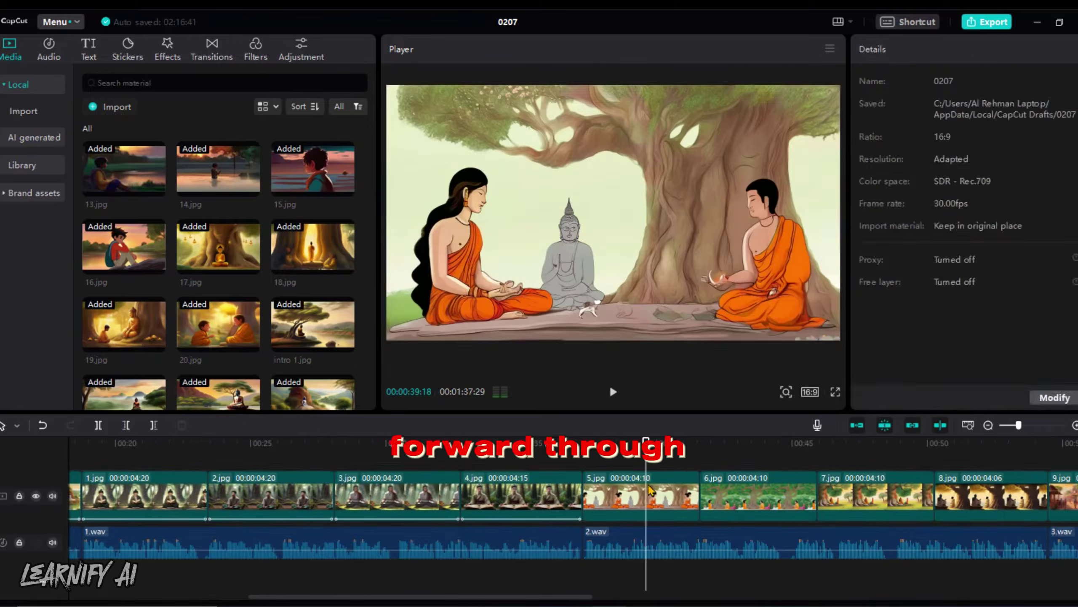
pyautogui.click(758, 496)
pyautogui.click(881, 357)
pyautogui.click(155, 498)
pyautogui.click(232, 498)
pyautogui.click(880, 358)
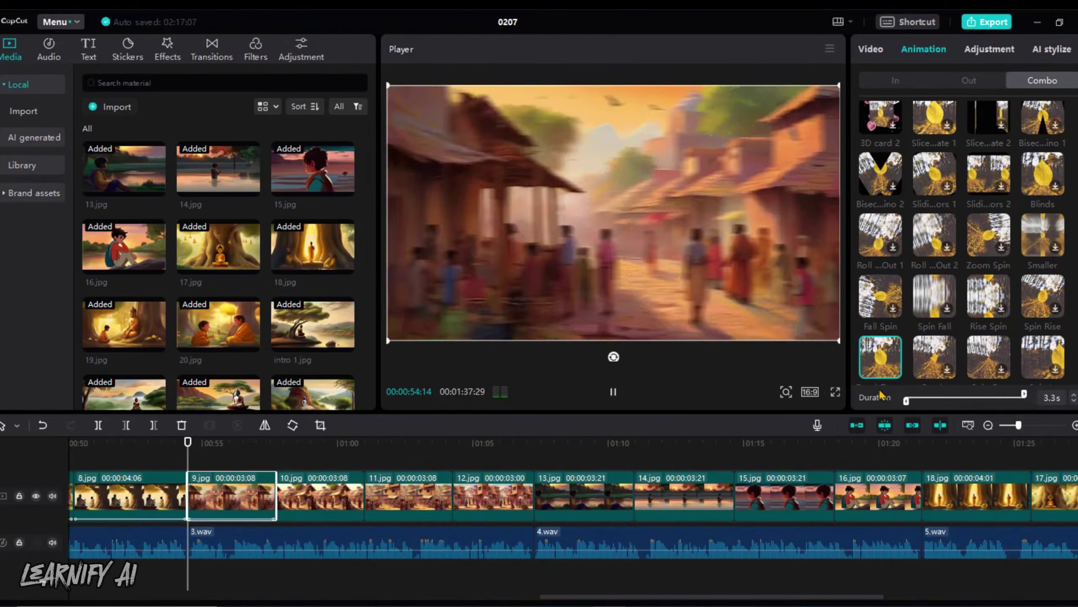
pyautogui.click(492, 497)
pyautogui.click(785, 497)
pyautogui.click(880, 358)
pyautogui.click(1054, 497)
pyautogui.click(880, 357)
pyautogui.moveTo(834, 597); pyautogui.dragTo(841, 598)
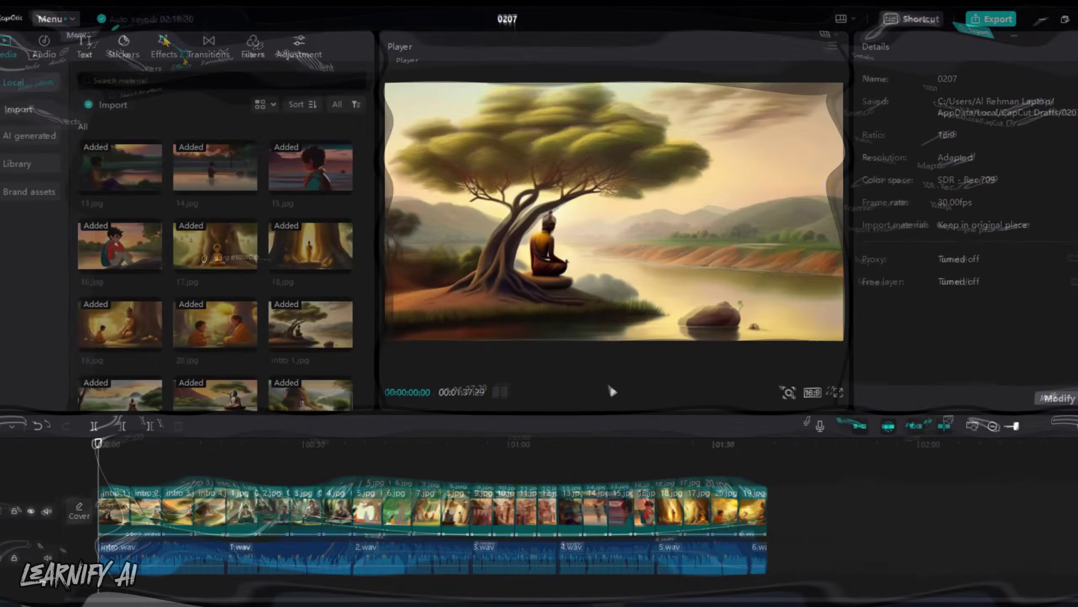
# Search the video effects for "gold dust" and place the Golddust 3 effect above the start of the video track.
pyautogui.click(167, 51)
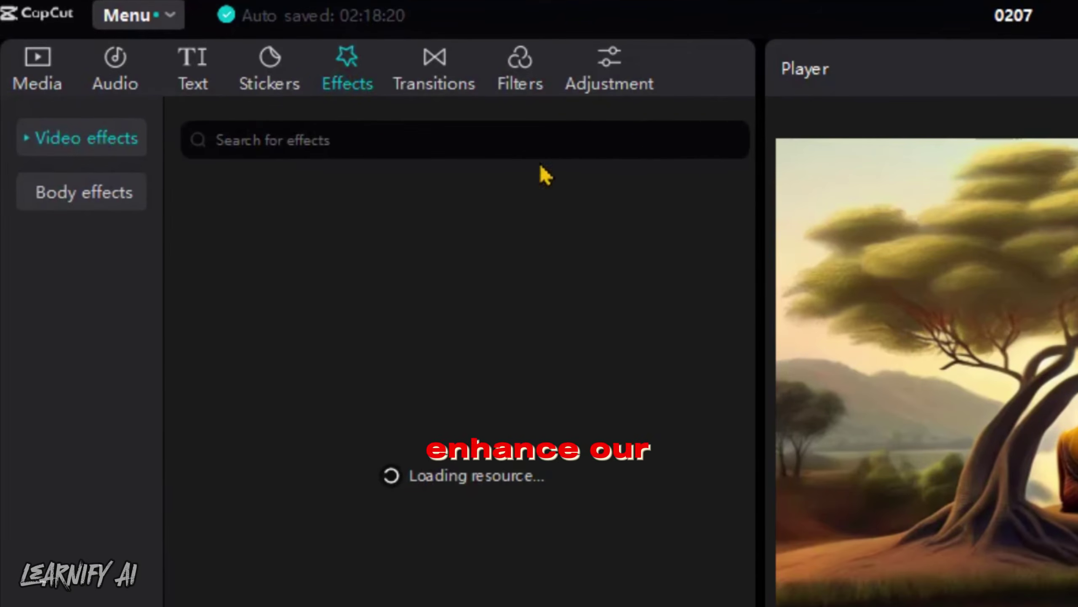
pyautogui.click(438, 115)
pyautogui.write('gold dust')
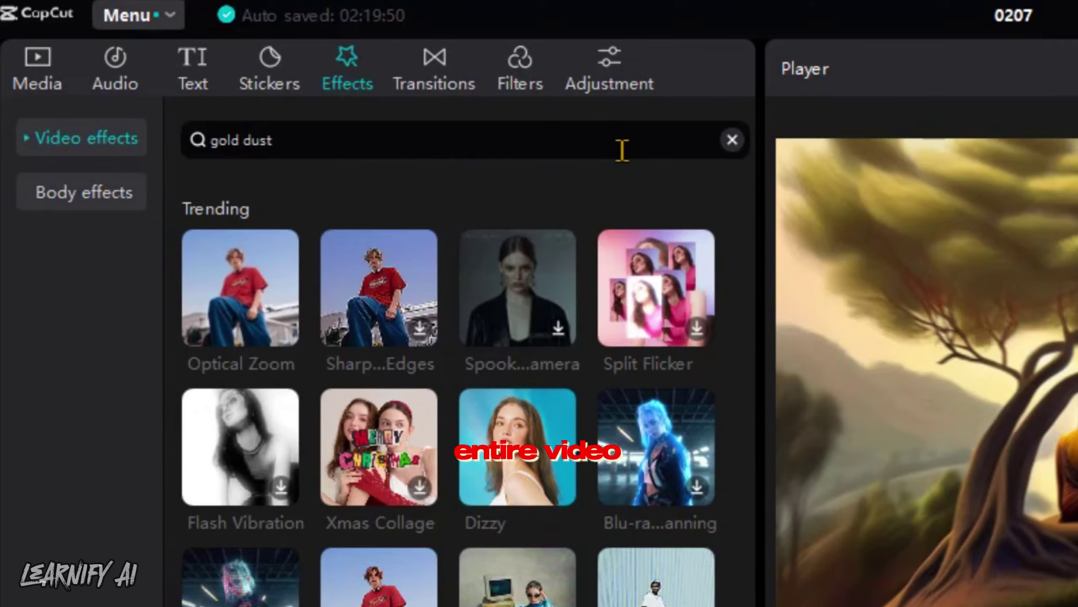
pyautogui.press('Return')
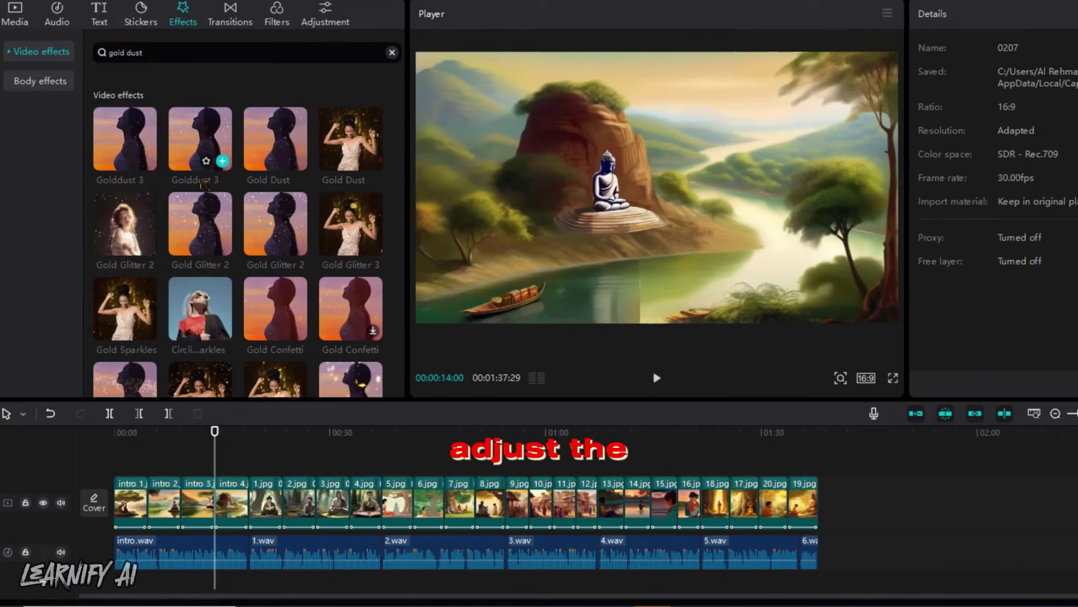
pyautogui.moveTo(395, 340); pyautogui.dragTo(127, 470)
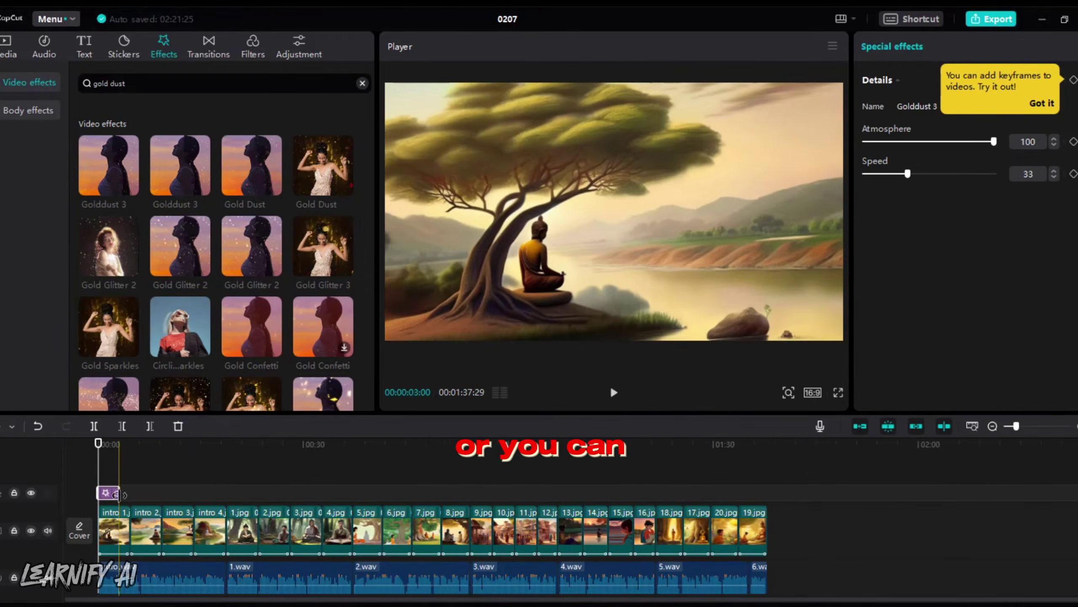
# Set the Golddust 3 effect's atmosphere to 47 and speed to 18, and extend it to the end of the video.
pyautogui.moveTo(994, 141); pyautogui.dragTo(925, 142)
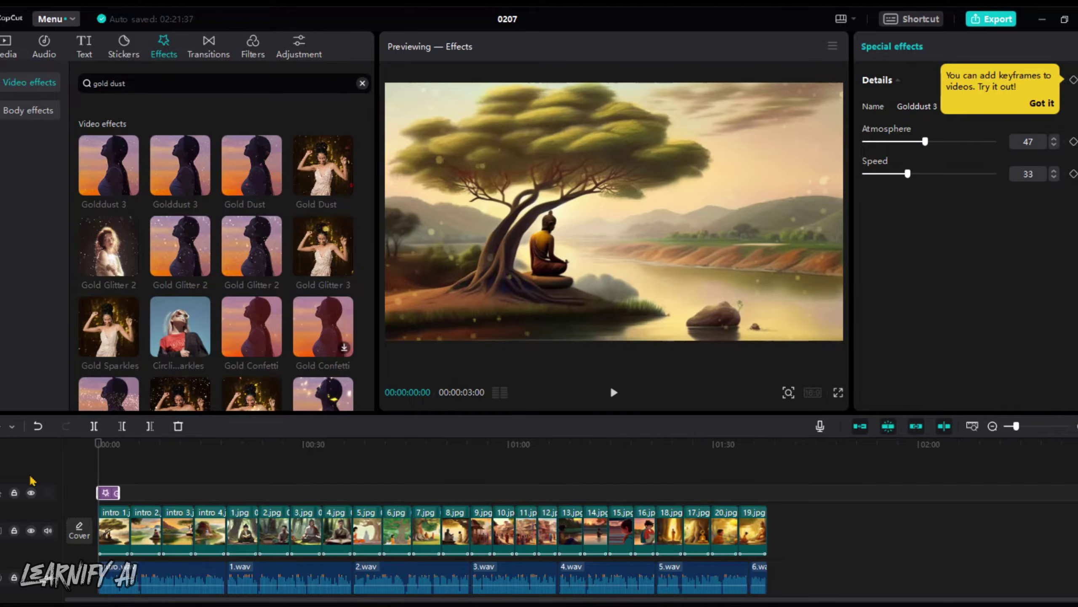
pyautogui.moveTo(119, 492); pyautogui.dragTo(767, 489)
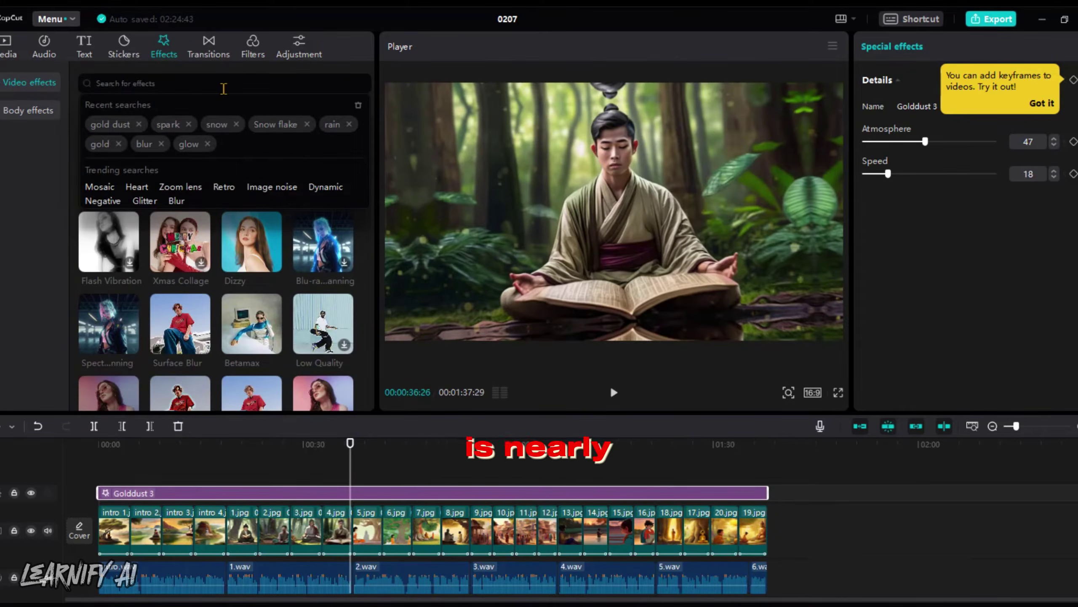
# Search the video effects for "GLOW" and lay the Edge Glow effect over the whole video.
pyautogui.write('GLOW')
pyautogui.press('Return')
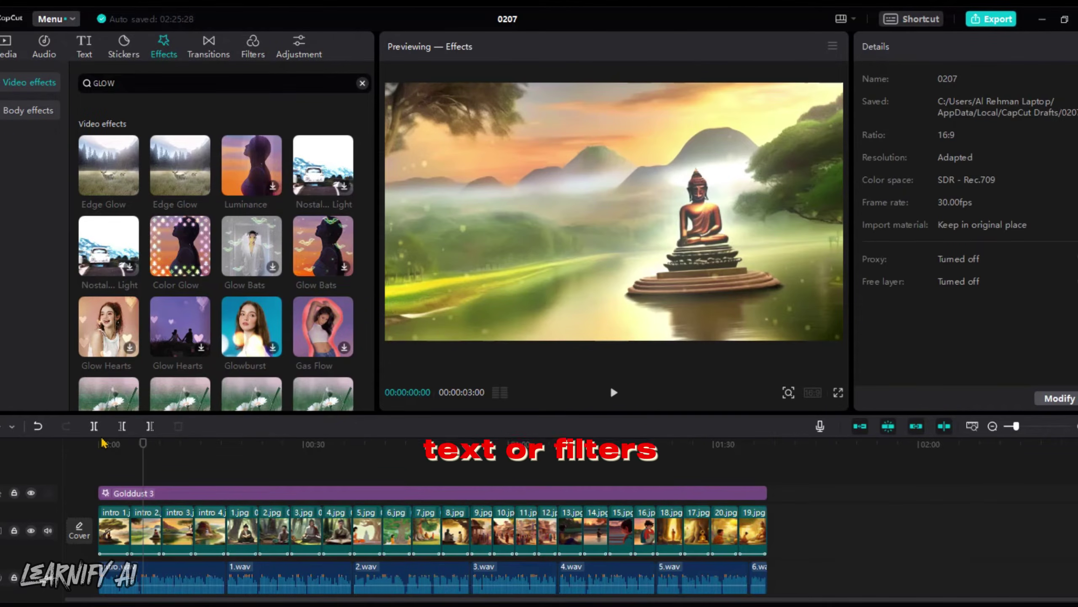
pyautogui.click(102, 445)
pyautogui.moveTo(108, 178); pyautogui.dragTo(768, 491)
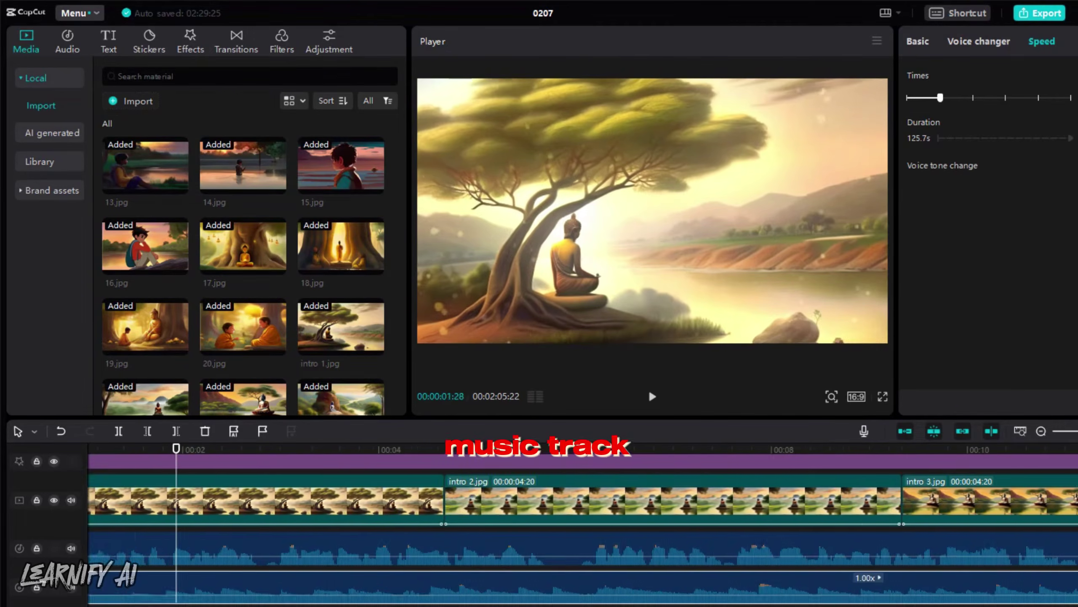
# Set the background music's volume to -23.0 dB with a 0.3 s fade-in and a 0.4 s fade-out.
pyautogui.click(918, 41)
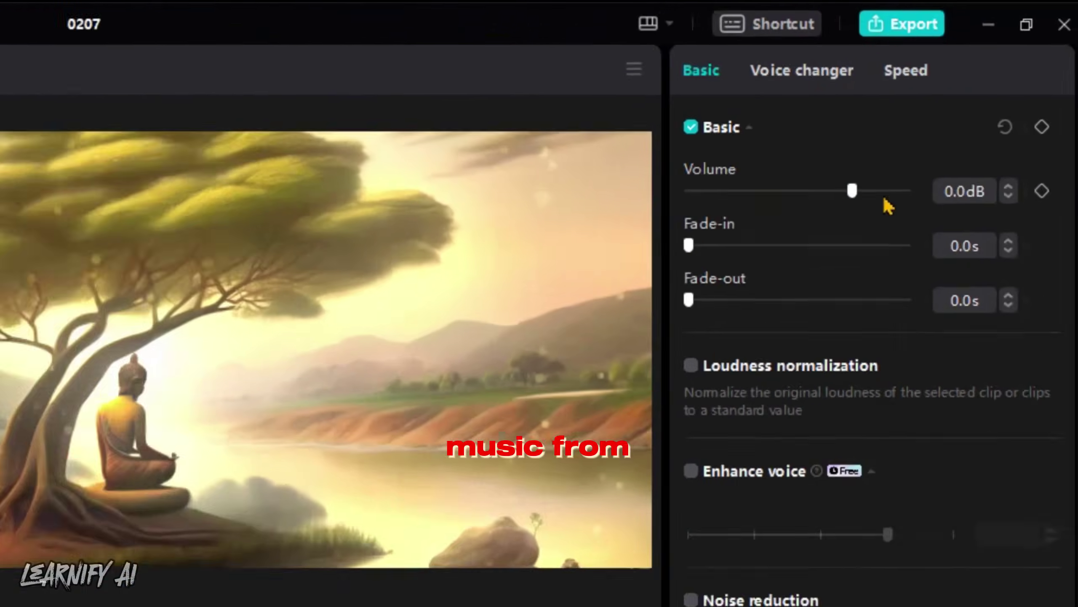
pyautogui.moveTo(852, 191); pyautogui.dragTo(798, 191)
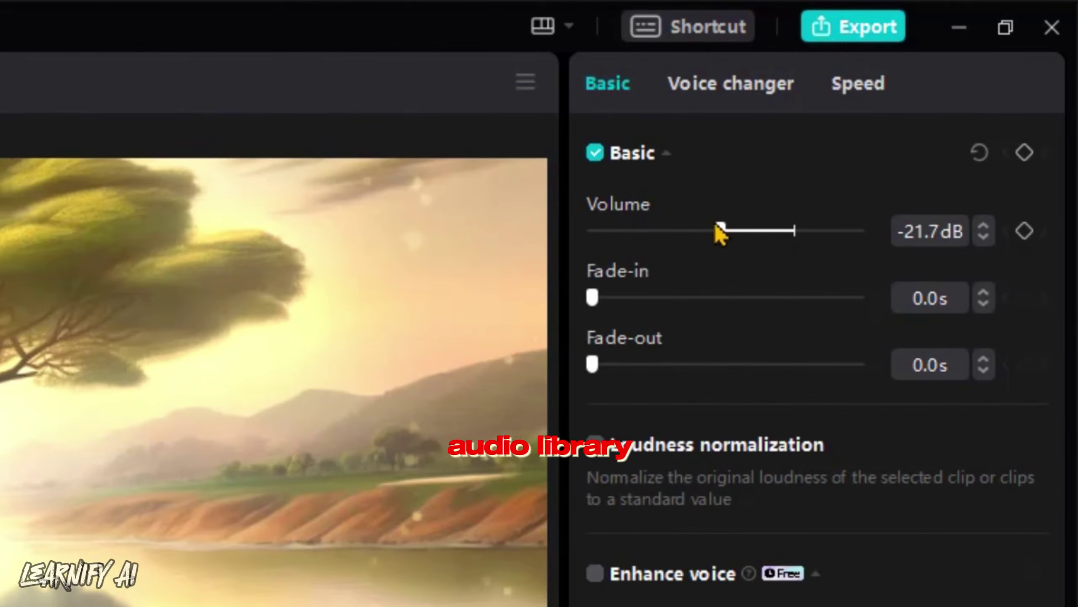
pyautogui.moveTo(720, 233); pyautogui.dragTo(715, 231)
pyautogui.click(983, 293)
pyautogui.click(984, 293)
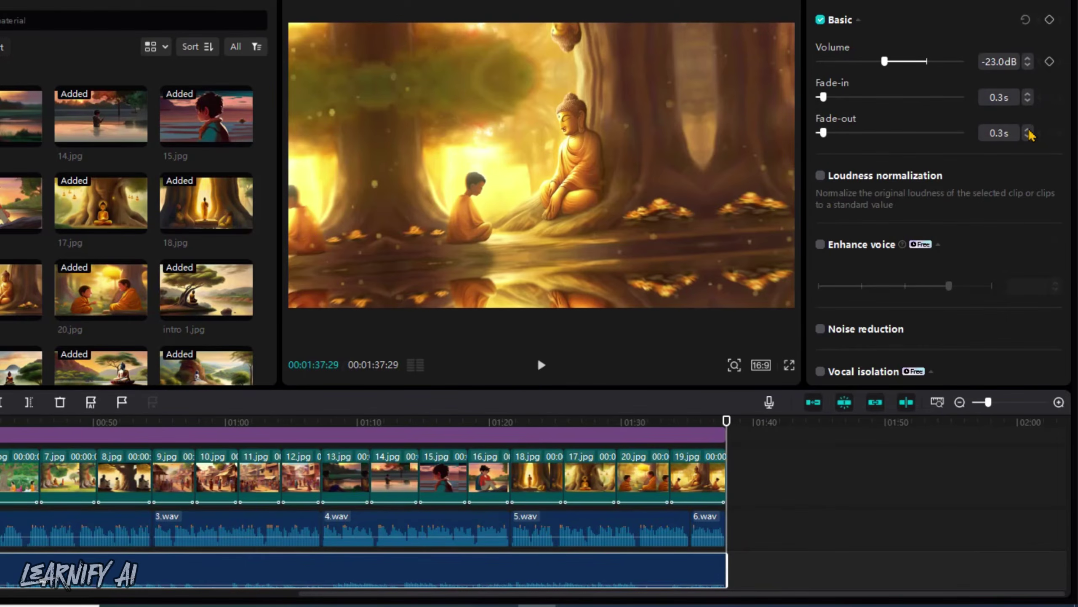
pyautogui.click(1028, 130)
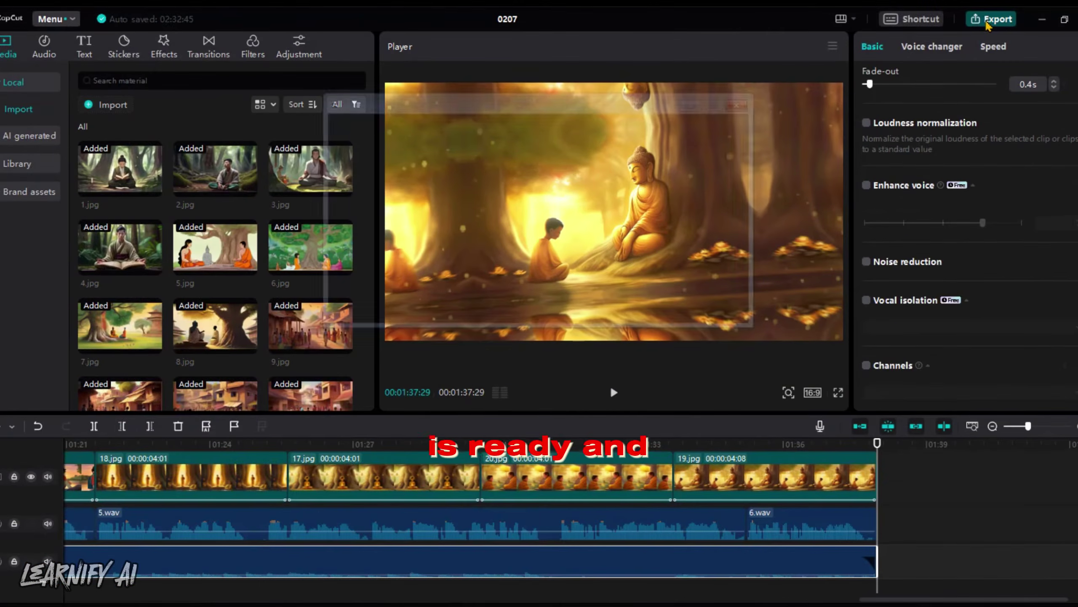
# Export the project as "Buddha Mind video" in 4K, H.264 mp4 format at 30 fps.
pyautogui.click(991, 19)
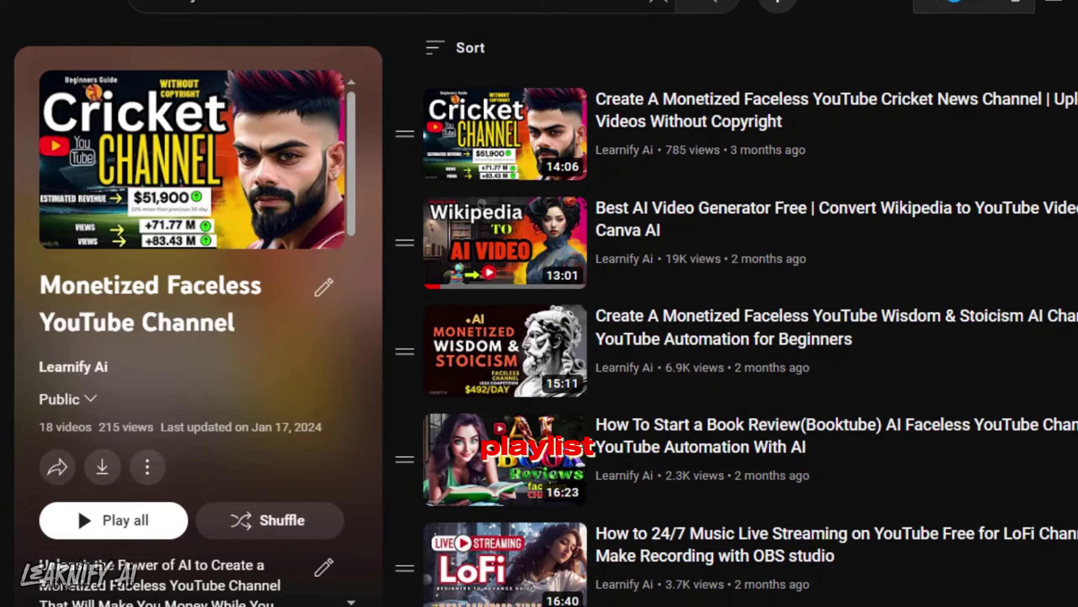
# Browse the videos in the "Monetized Faceless YouTube Channel" playlist on YouTube.
pyautogui.scroll(-2, 722, 332)
pyautogui.scroll(-5, 722, 323)
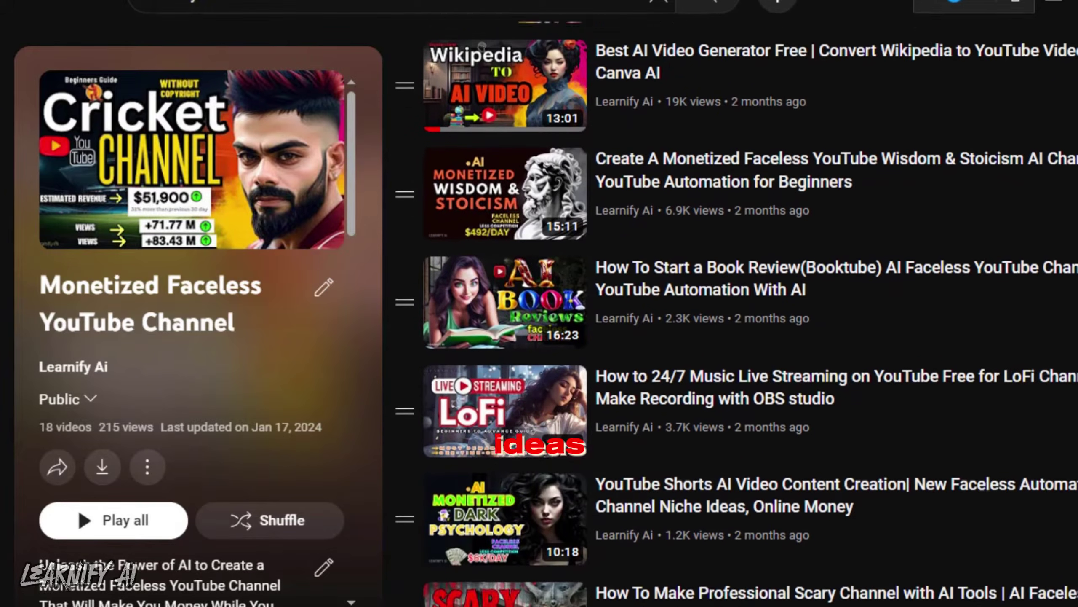
pyautogui.scroll(-2, 721, 322)
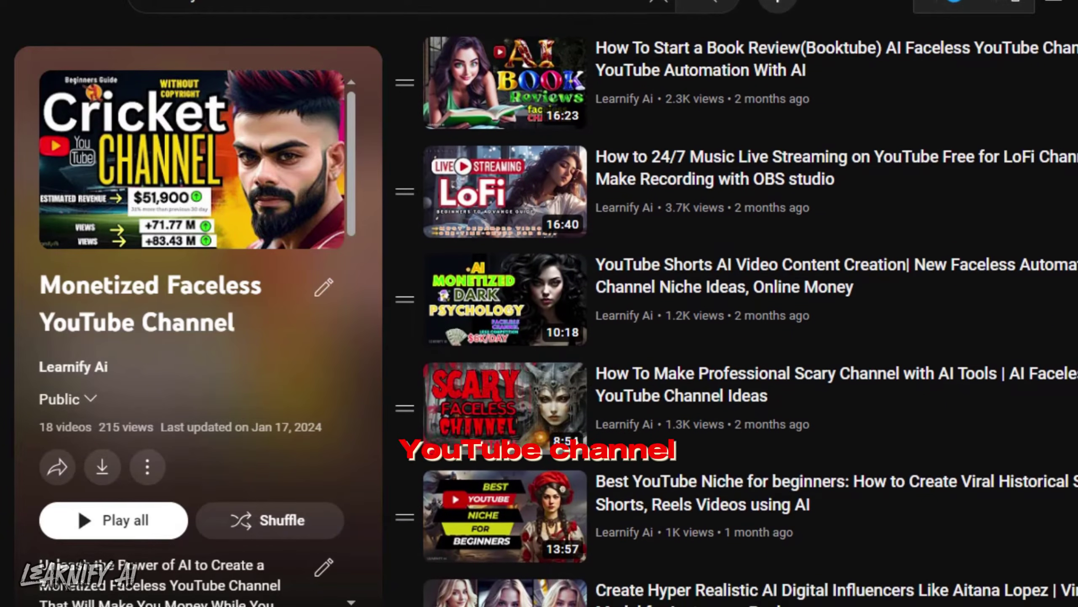
pyautogui.scroll(-3, 722, 322)
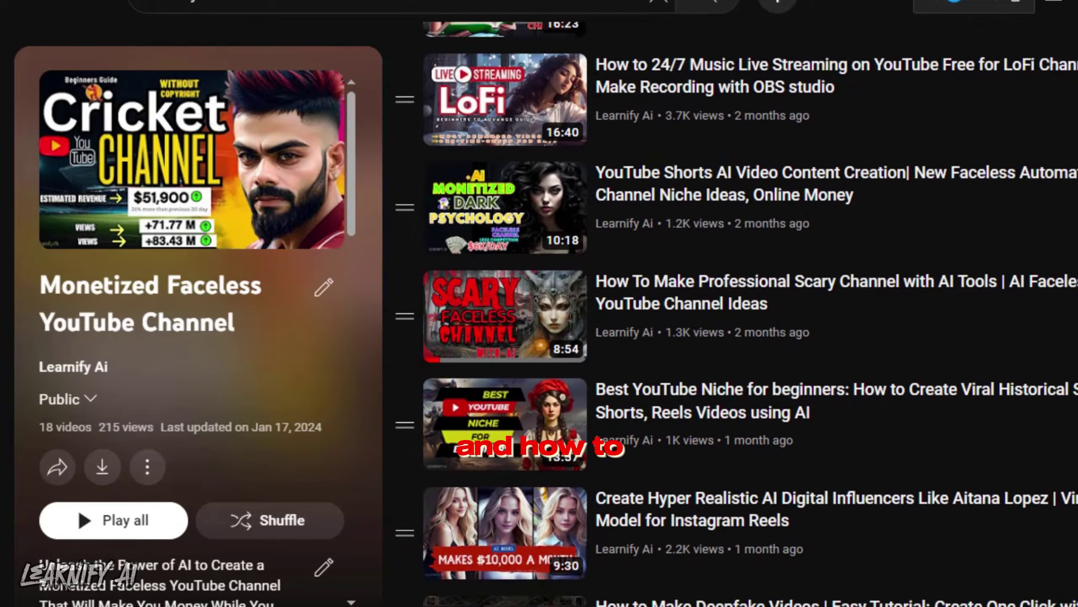
pyautogui.scroll(-2, 721, 323)
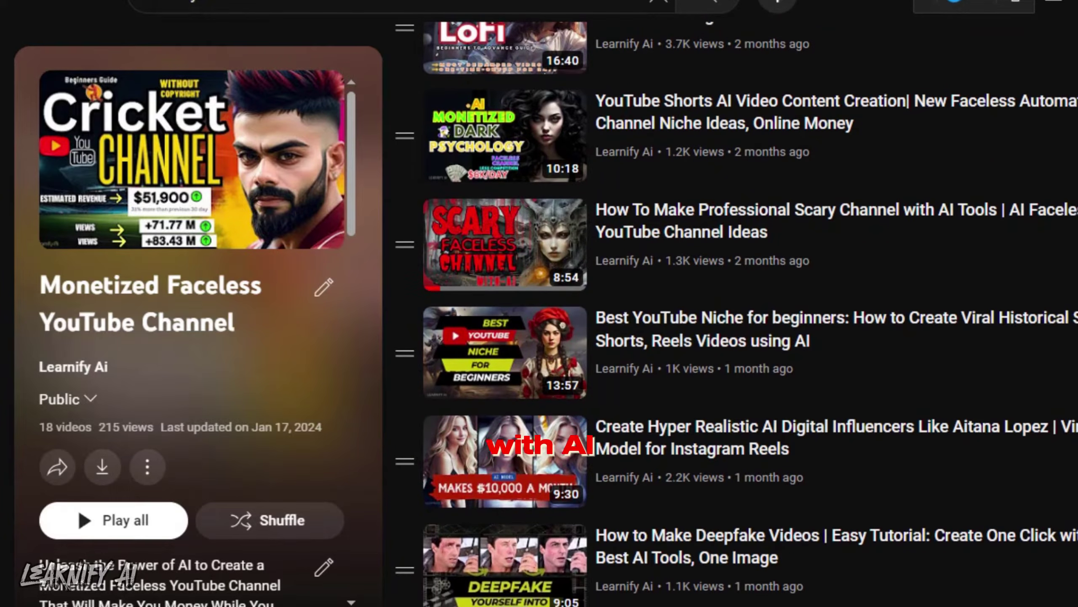
pyautogui.scroll(-4, 722, 323)
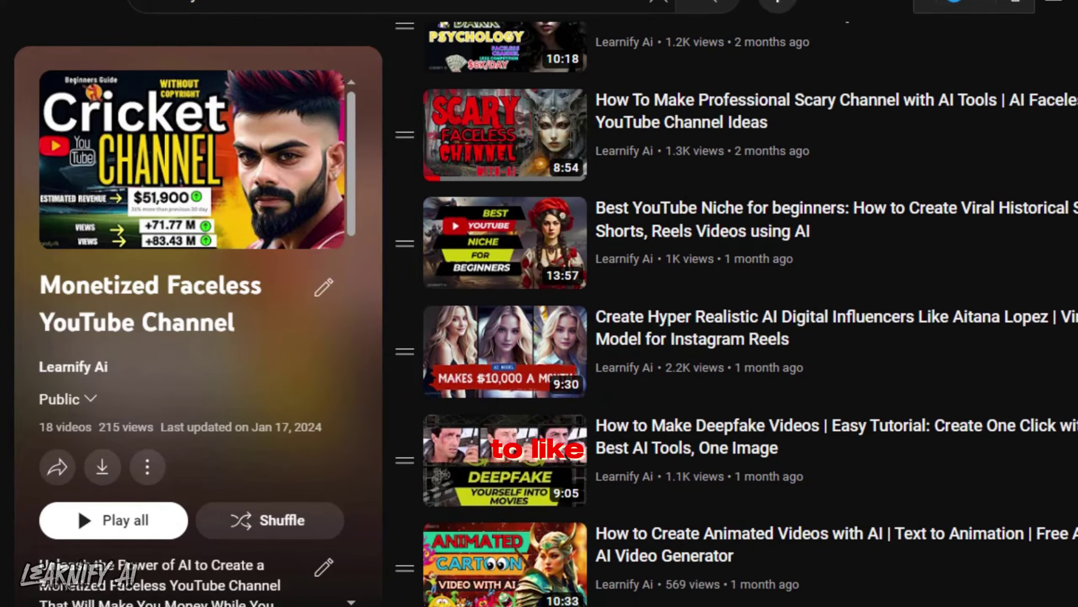
pyautogui.scroll(-1, 722, 322)
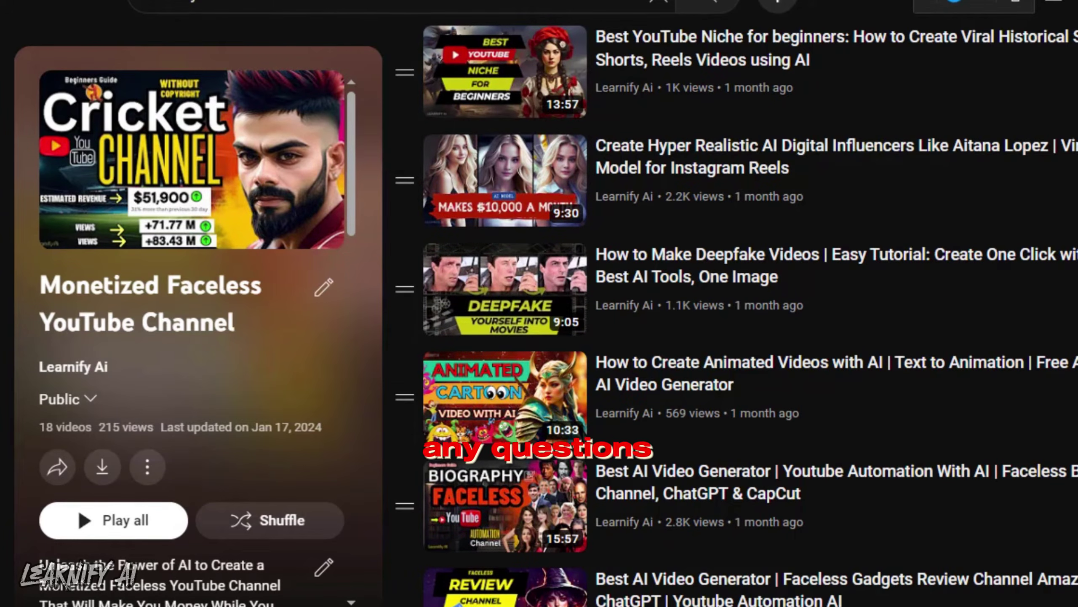
pyautogui.scroll(-6, 721, 297)
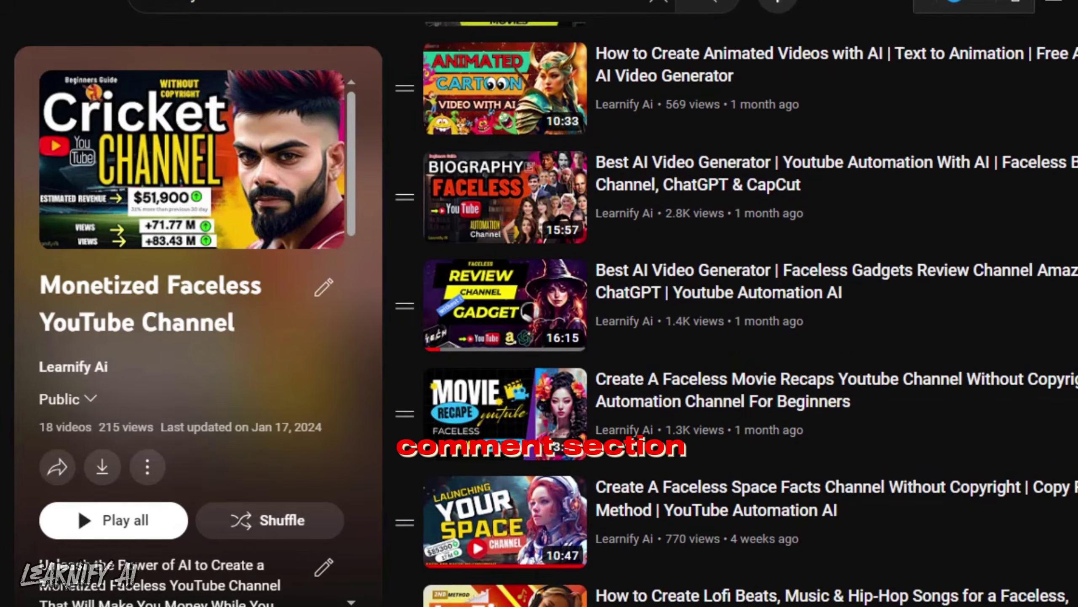
pyautogui.scroll(-2, 722, 298)
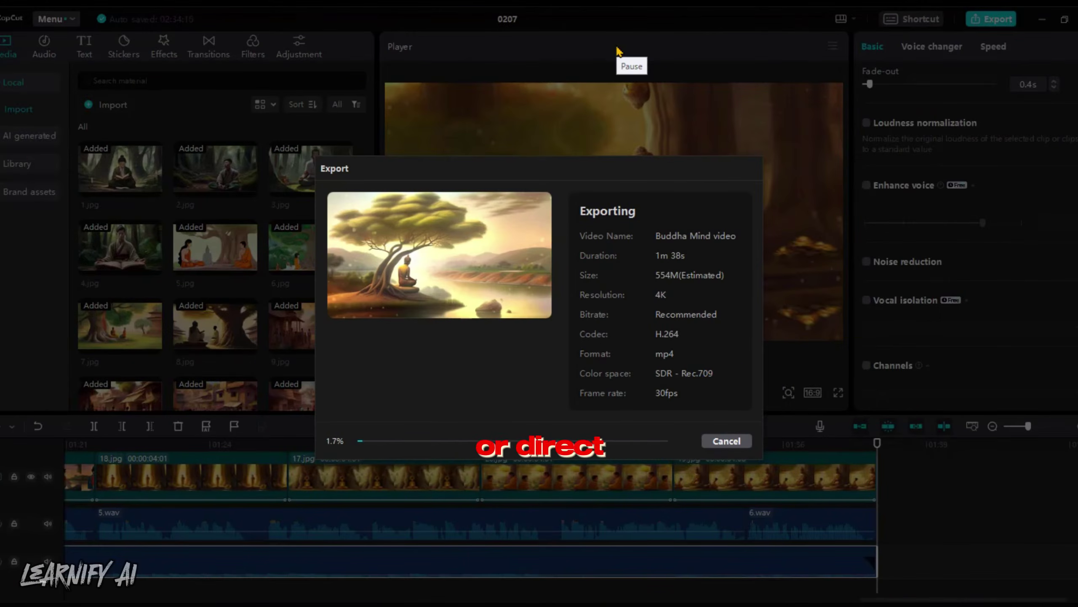